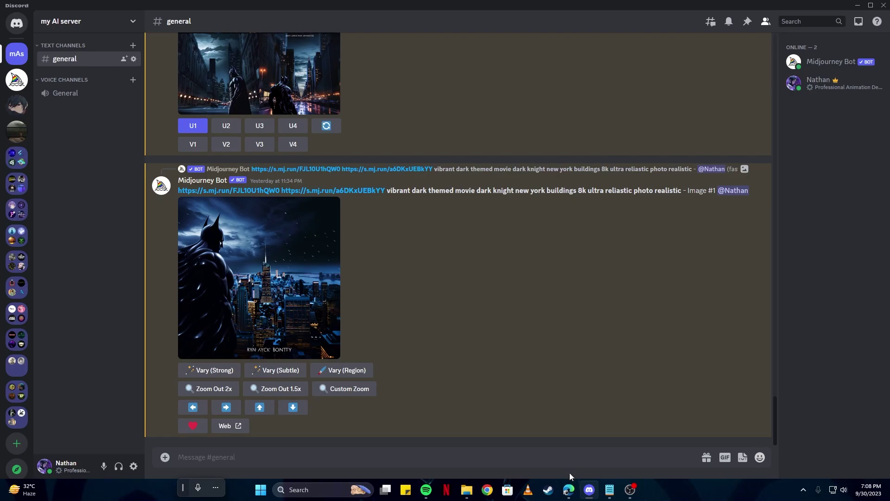
Open a new maximized Edge window and search for 'a cinematic shot generated by midjourney'
{"action": "right_click", "coordinate": [568, 490]}
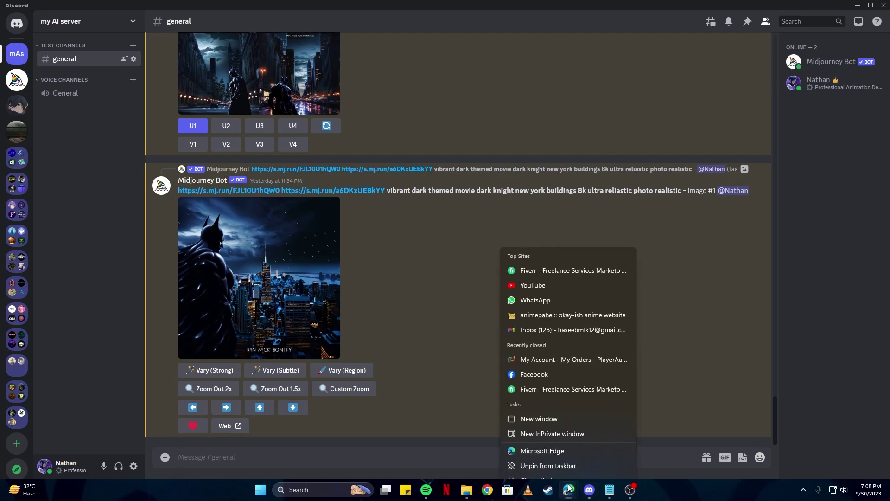
{"action": "left_click", "coordinate": [547, 439]}
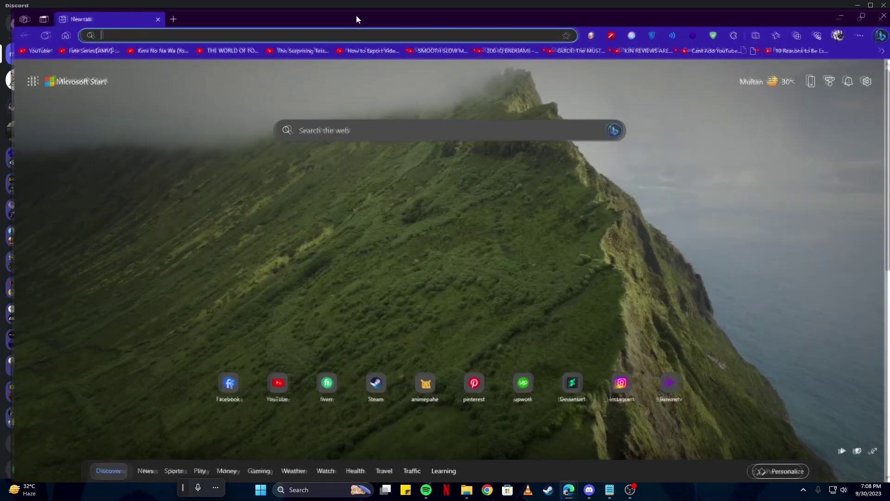
{"action": "double_click", "coordinate": [357, 17]}
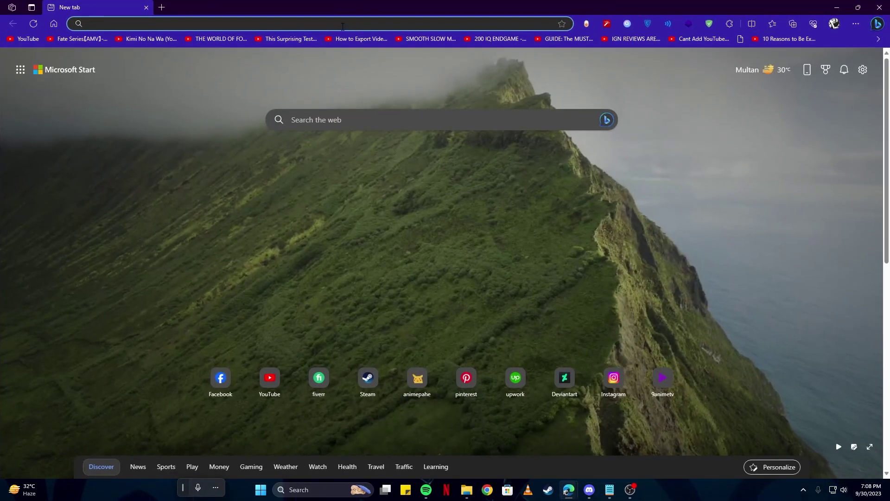
{"action": "key", "text": "ctrl+v"}
{"action": "key", "text": "Return"}
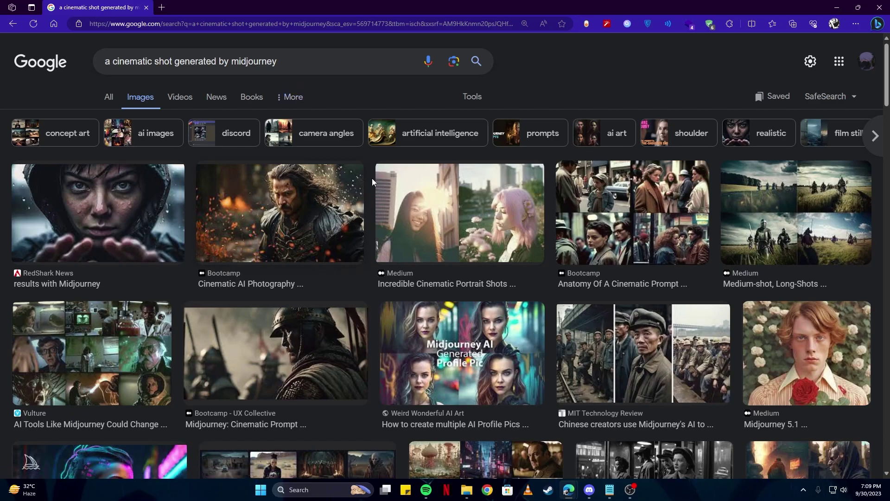
Preview the Anatomy Of A Cinematic Prompt image, then Bootcamp's camera and shot types image
{"action": "scroll", "coordinate": [402, 205], "scroll_direction": "down", "scroll_amount": 2}
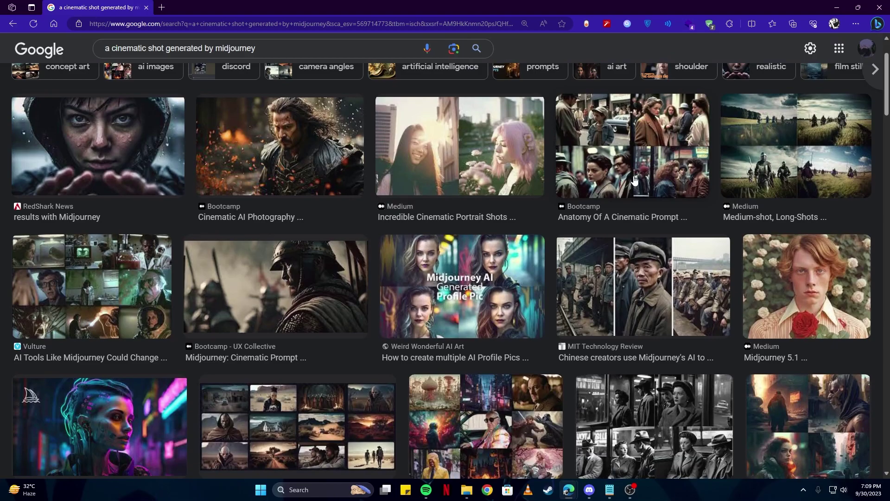
{"action": "left_click", "coordinate": [635, 181]}
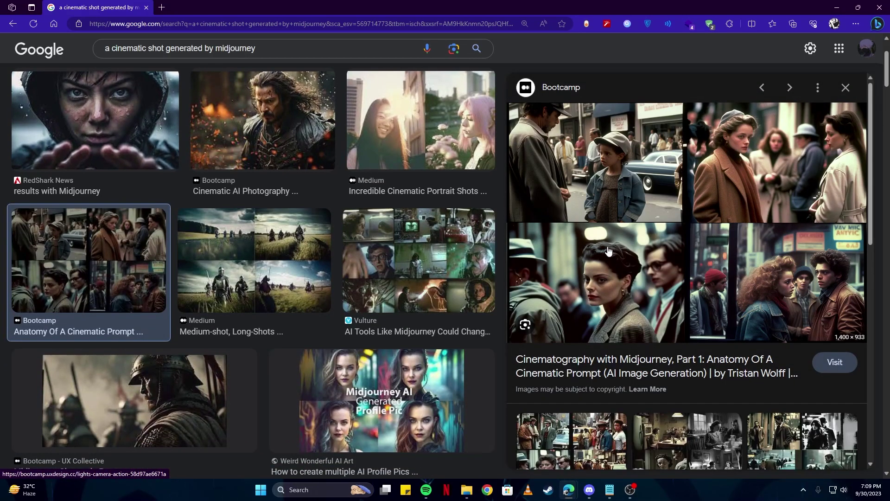
{"action": "scroll", "coordinate": [295, 218], "scroll_direction": "down", "scroll_amount": 4}
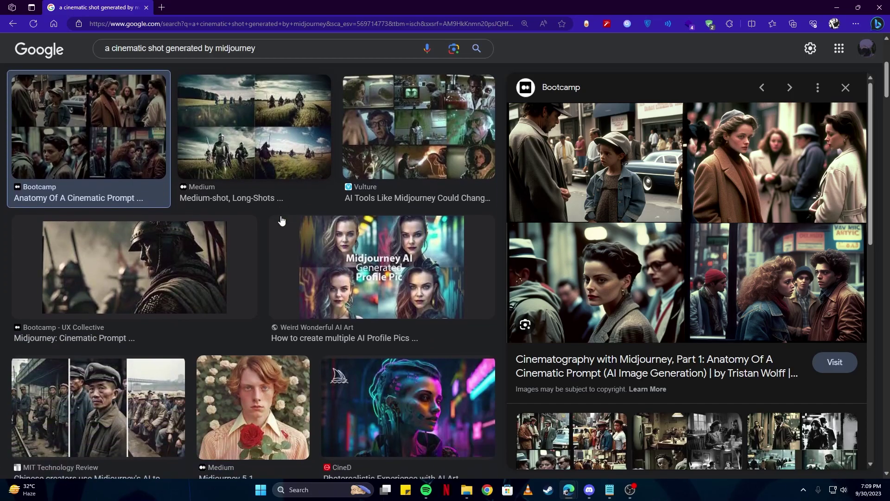
{"action": "scroll", "coordinate": [295, 218], "scroll_direction": "down", "scroll_amount": 15}
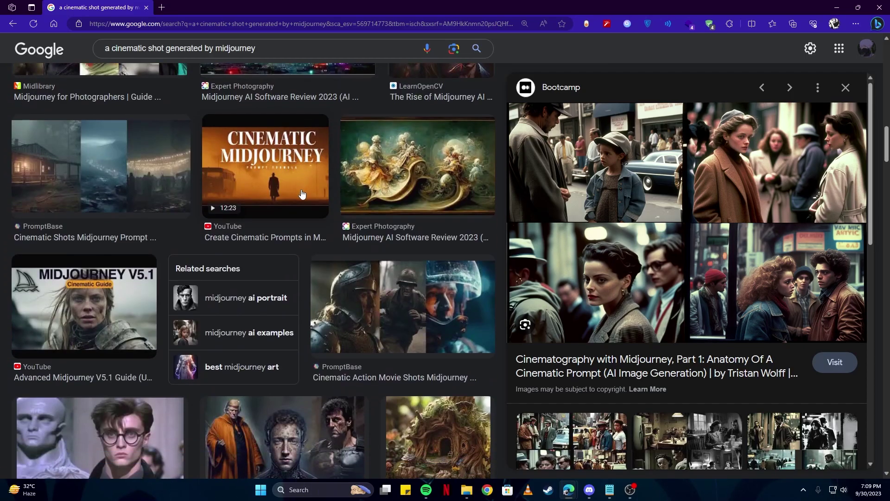
{"action": "scroll", "coordinate": [143, 218], "scroll_direction": "down", "scroll_amount": 5}
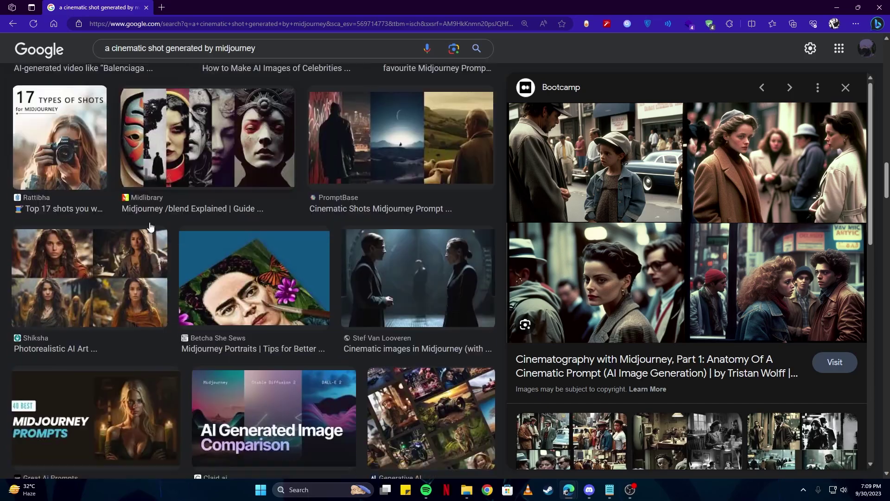
{"action": "scroll", "coordinate": [201, 226], "scroll_direction": "down", "scroll_amount": 10}
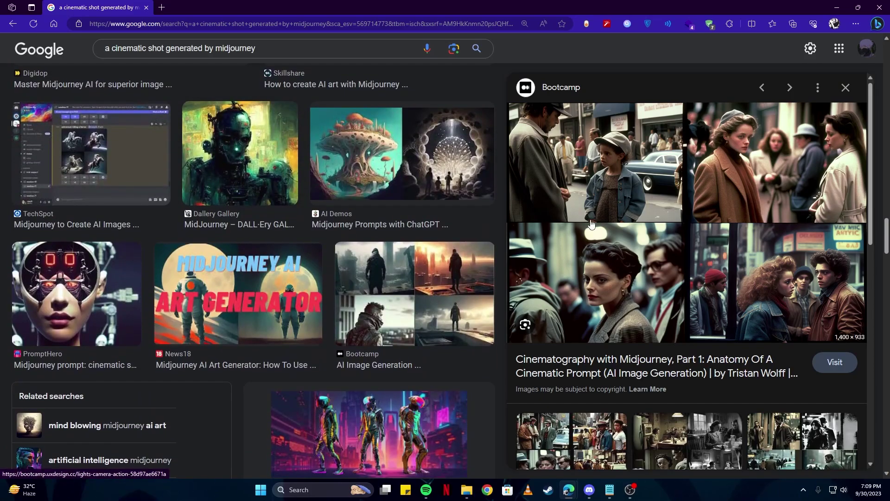
{"action": "key", "text": "Right"}
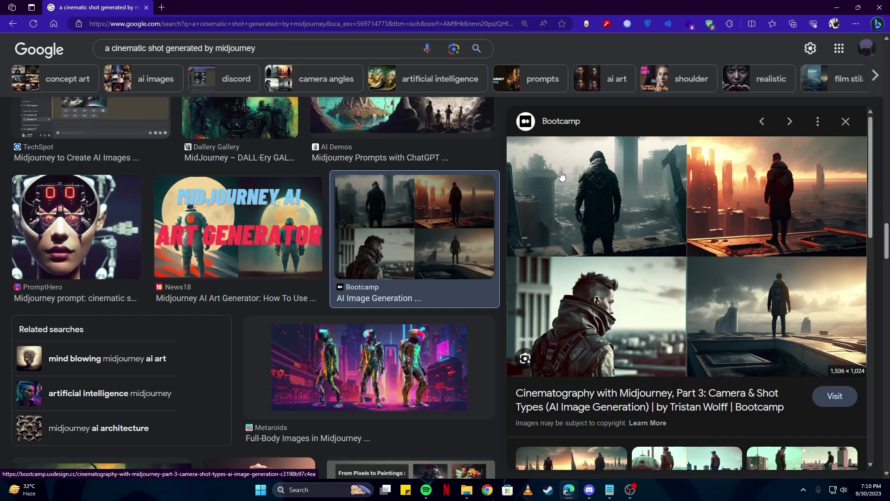
Preview the PromptBase Cinematic Shots Midjourney Prompt image, then return to Discord
{"action": "scroll", "coordinate": [364, 238], "scroll_direction": "down", "scroll_amount": 10}
{"action": "scroll", "coordinate": [364, 238], "scroll_direction": "down", "scroll_amount": 10}
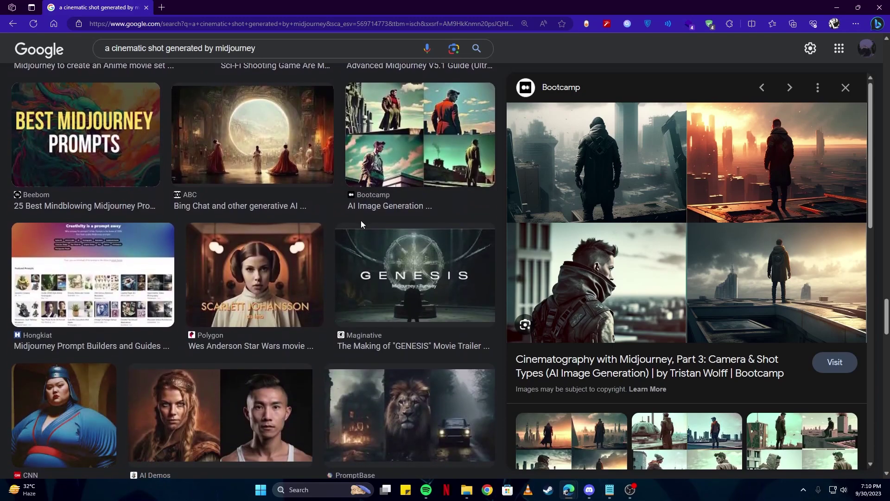
{"action": "scroll", "coordinate": [362, 222], "scroll_direction": "down", "scroll_amount": 7}
{"action": "scroll", "coordinate": [367, 222], "scroll_direction": "down", "scroll_amount": 4}
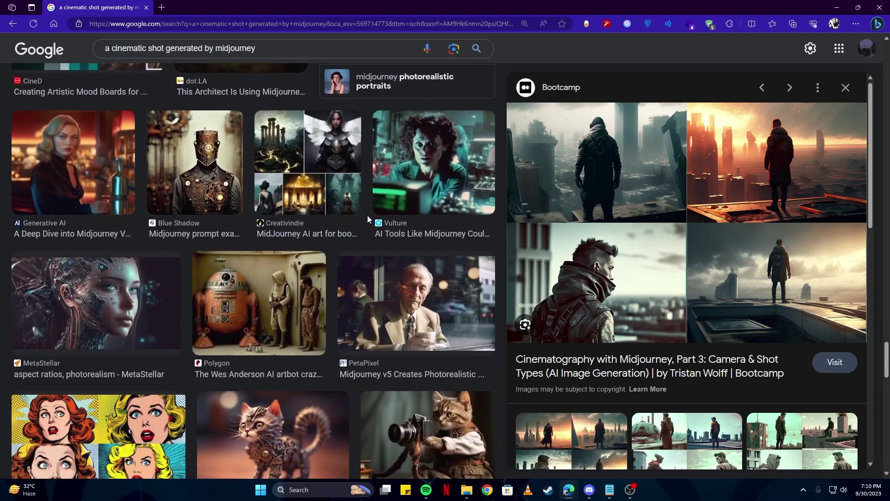
{"action": "scroll", "coordinate": [367, 215], "scroll_direction": "down", "scroll_amount": 5}
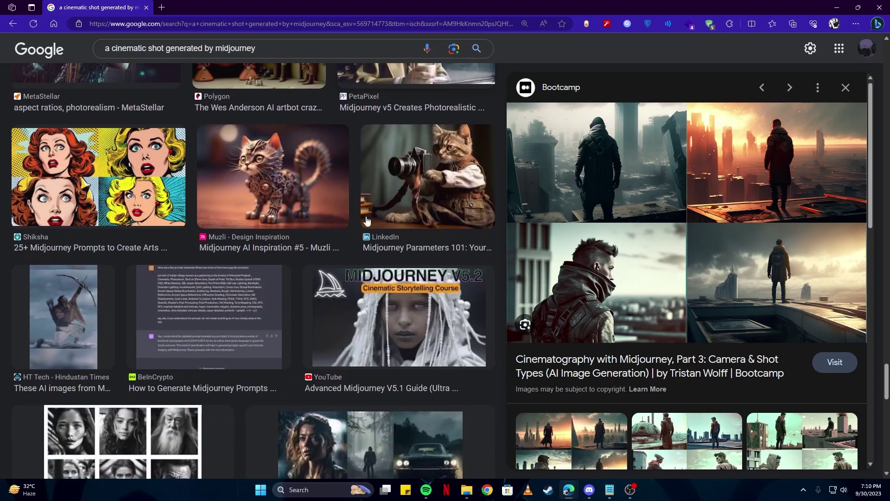
{"action": "scroll", "coordinate": [288, 217], "scroll_direction": "down", "scroll_amount": 3}
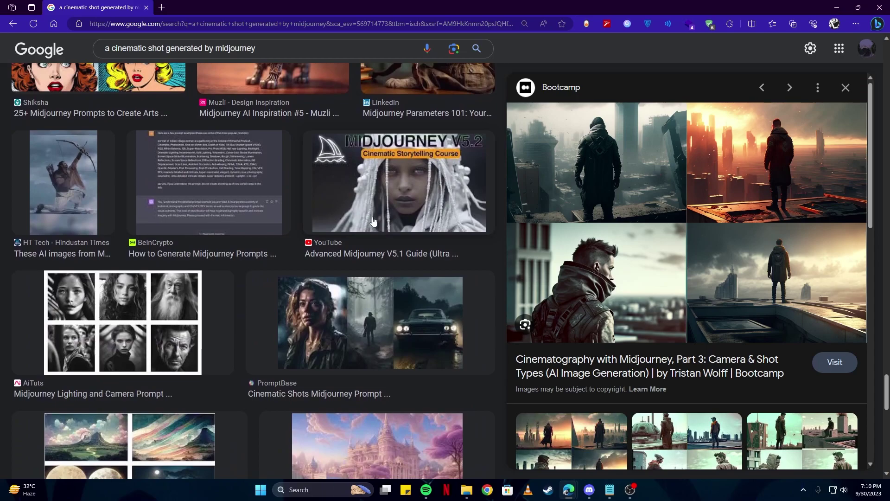
{"action": "left_click", "coordinate": [406, 329]}
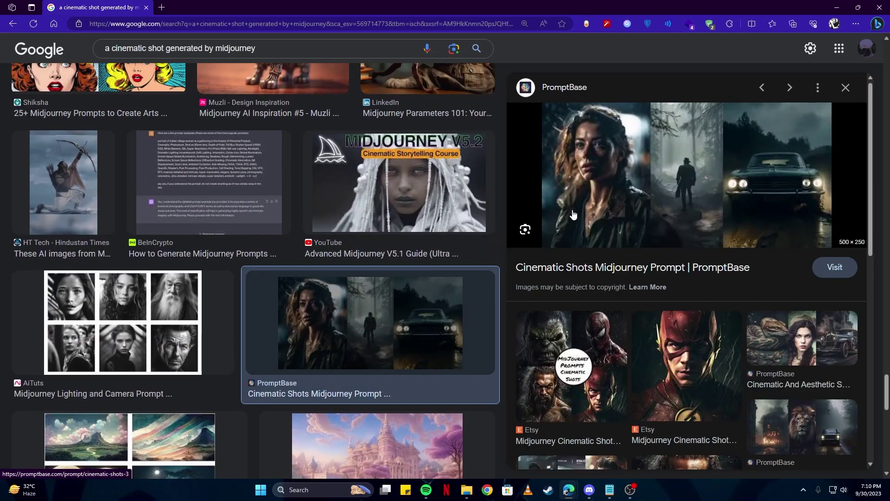
{"action": "scroll", "coordinate": [398, 301], "scroll_direction": "down", "scroll_amount": 5}
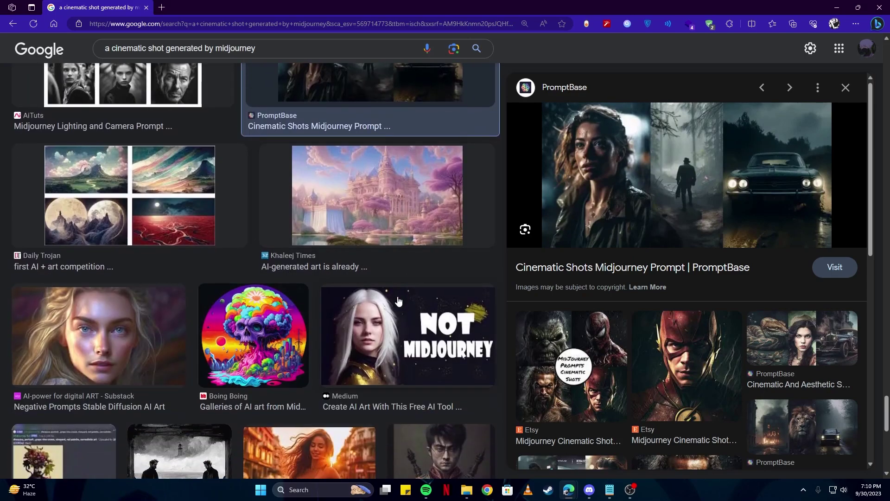
{"action": "left_click", "coordinate": [589, 489]}
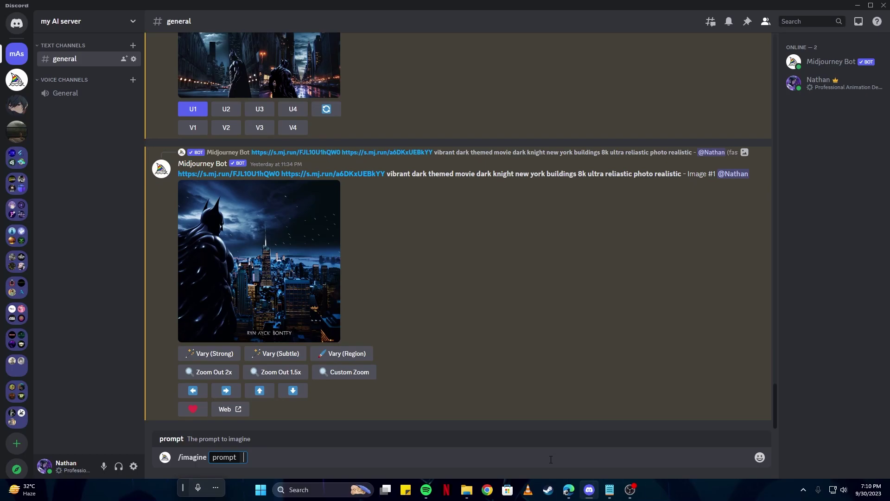
Start the prompt 'A cinemtic scene' ending in '--ar 16:9', leaving the atmosphere slot empty
{"action": "type", "text": "A cinemtic scene,"}
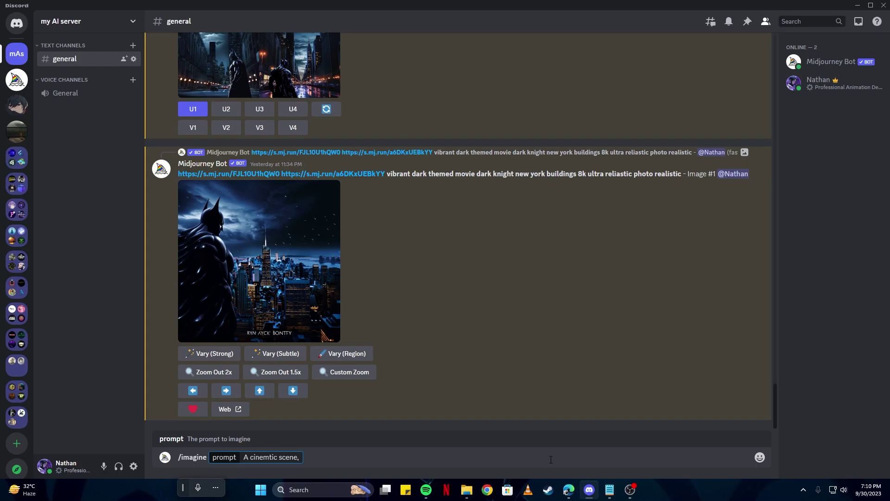
{"action": "type", "text": "--ar 16:9"}
{"action": "key", "text": "Left"}
{"action": "key", "text": "Left"}
{"action": "key", "text": "Left"}
{"action": "key", "text": "Left"}
{"action": "key", "text": "Left"}
{"action": "key", "text": "Left"}
{"action": "key", "text": "Left"}
{"action": "key", "text": "Left"}
{"action": "key", "text": "Left"}
{"action": "key", "text": "Left"}
{"action": "type", "text": "surrounded "}
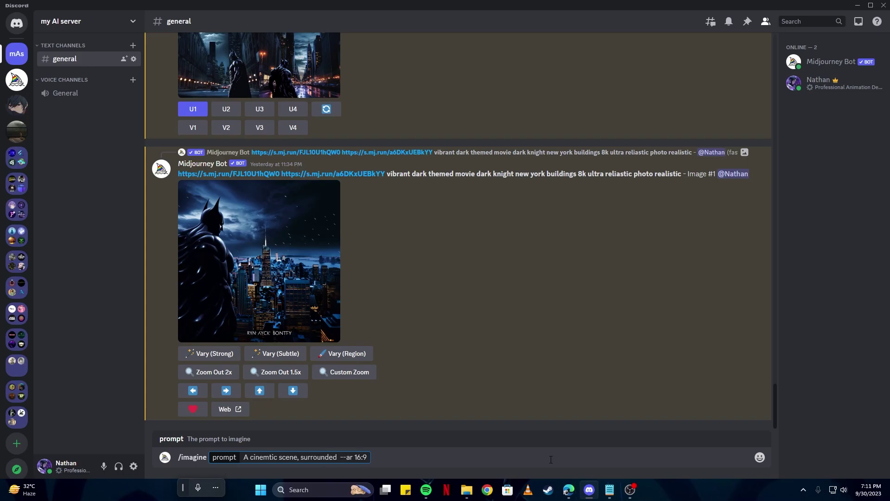
{"action": "type", "text": "by "}
{"action": "type", "text": "[Atmosphere"}
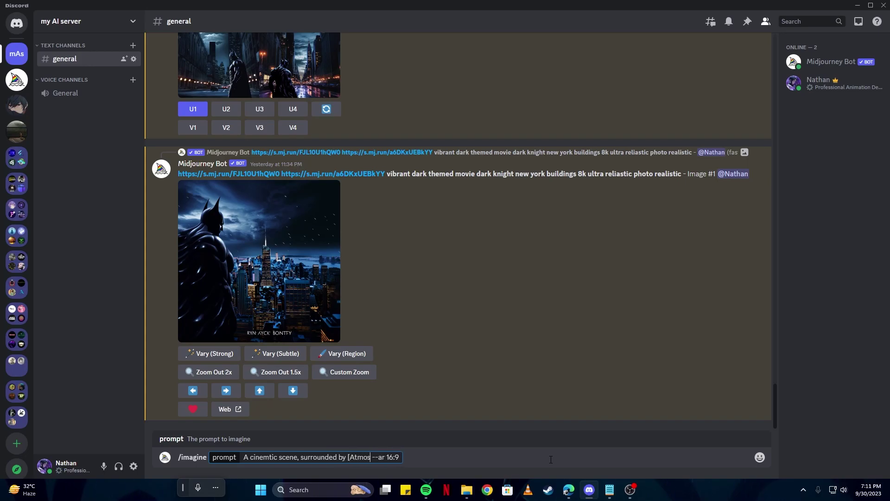
{"action": "type", "text": "]"}
{"action": "key", "text": "ctrl+shift+Left"}
{"action": "key", "text": "ctrl+shift+Left"}
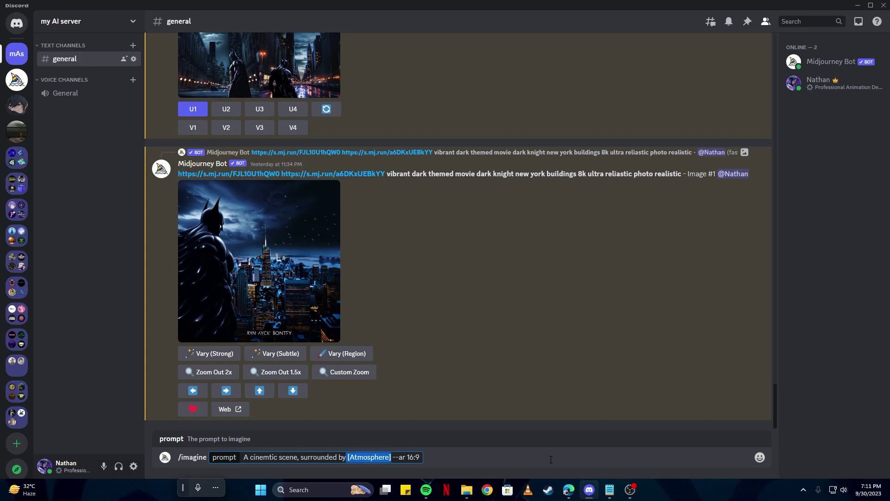
{"action": "key", "text": "BackSpace"}
Add 'fog and large moutains, dynamic motion, Christopher Nolan, phantom high speed camera, 8k, cinematic, low key lighting'
{"action": "type", "text": "fog and large"}
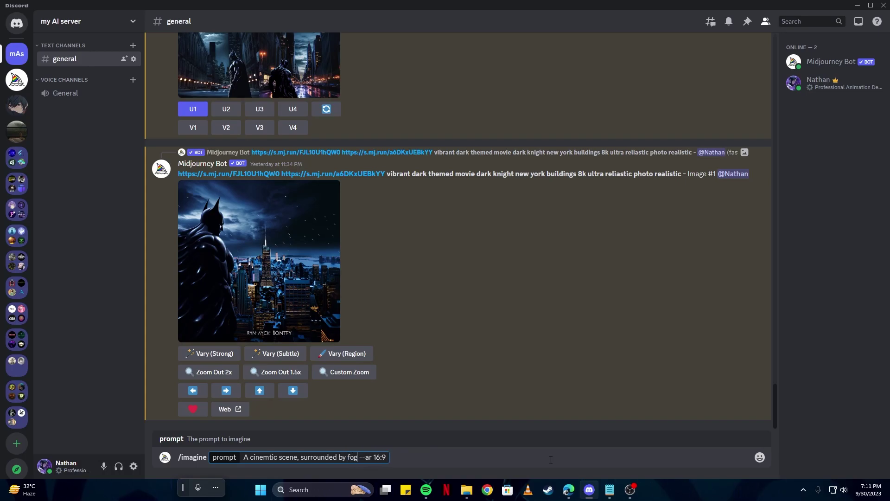
{"action": "type", "text": " moutains,"}
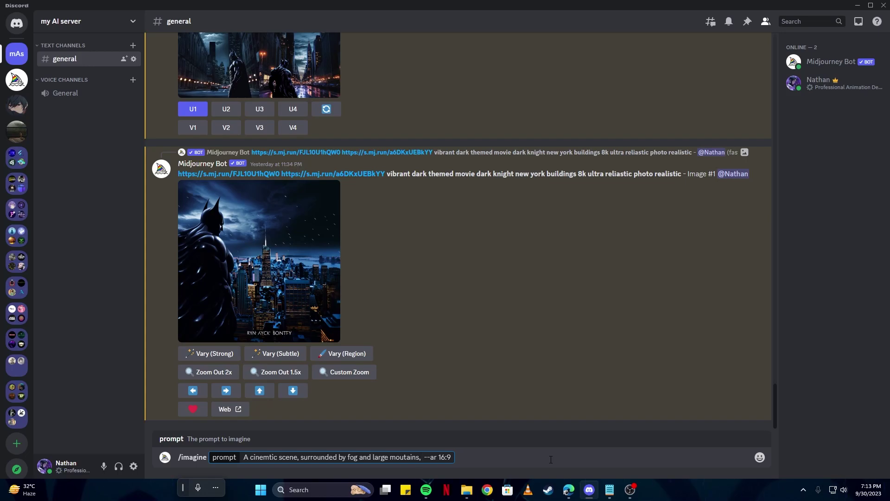
{"action": "type", "text": "dynamic motion,"}
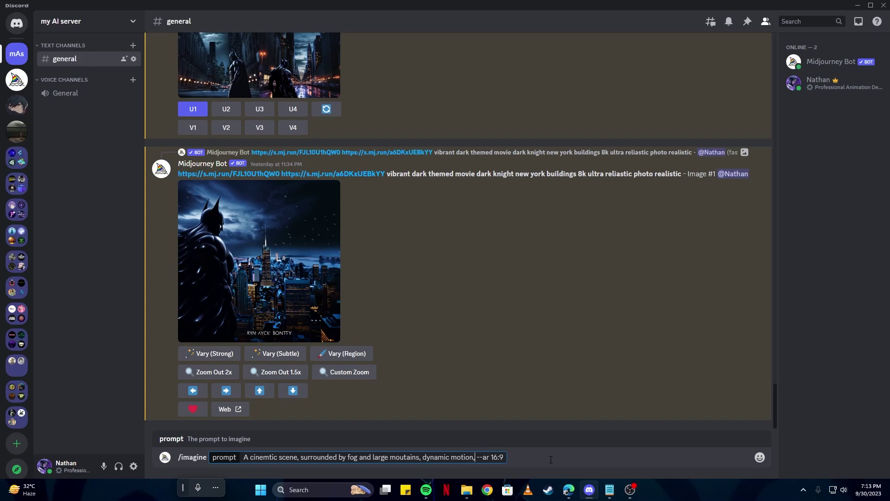
{"action": "type", "text": " Christopher Nolan,"}
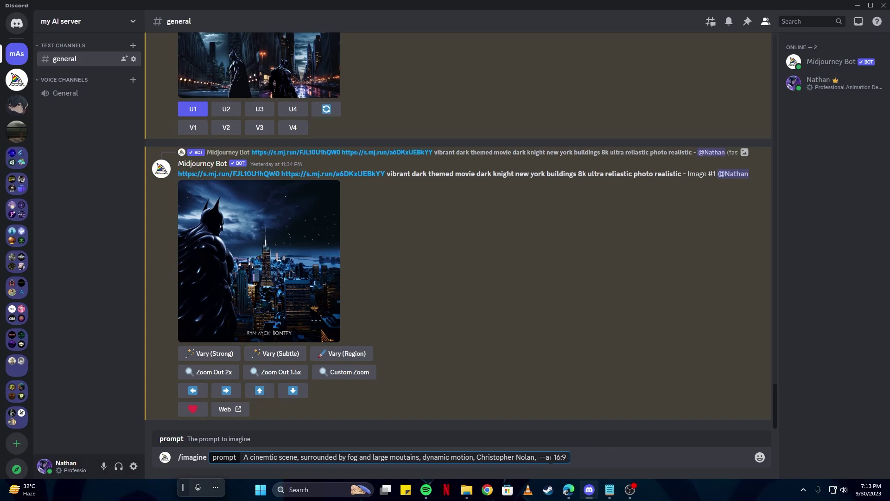
{"action": "type", "text": "phantom high speed "}
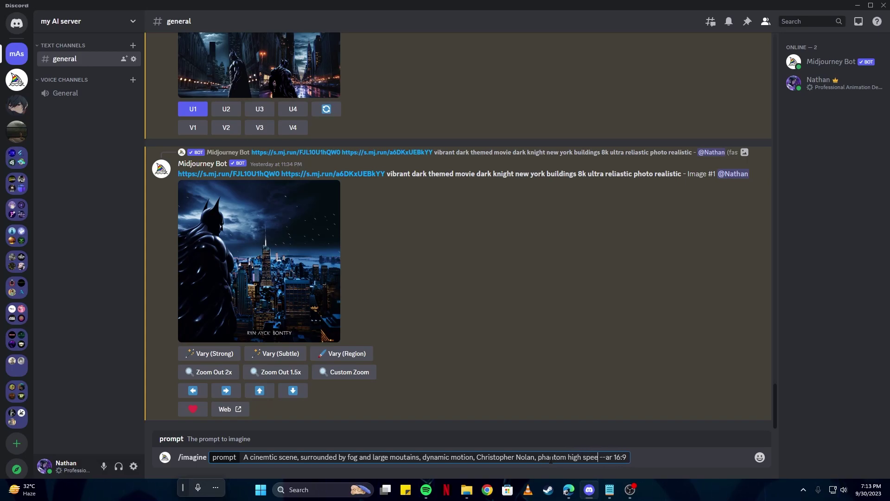
{"action": "type", "text": "camera, 8"}
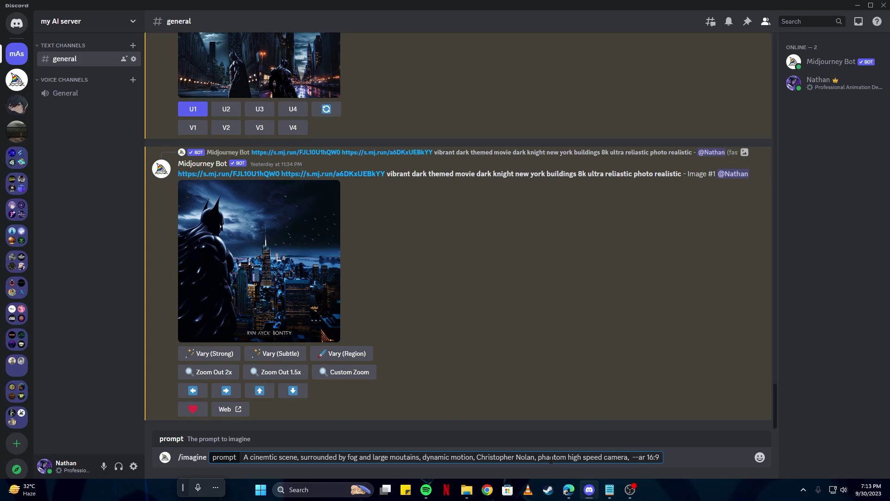
{"action": "type", "text": "k, cinematic, "}
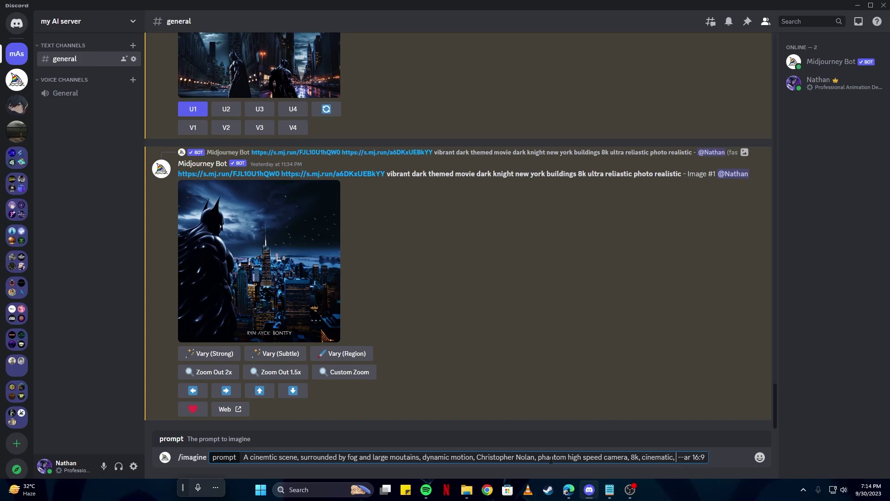
{"action": "type", "text": "low key lighting"}
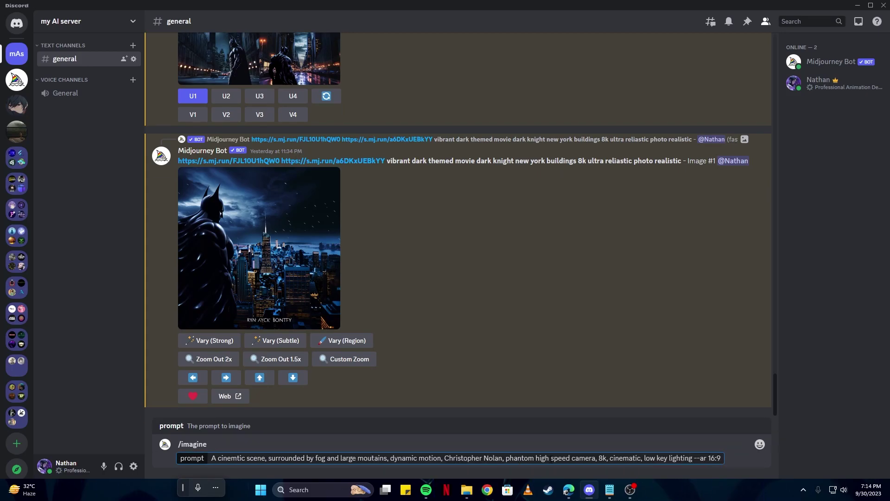
In Edge, replace the search with 'low key lighting images from midjourney'
{"action": "key", "text": "alt+Tab"}
{"action": "key", "text": "slash"}
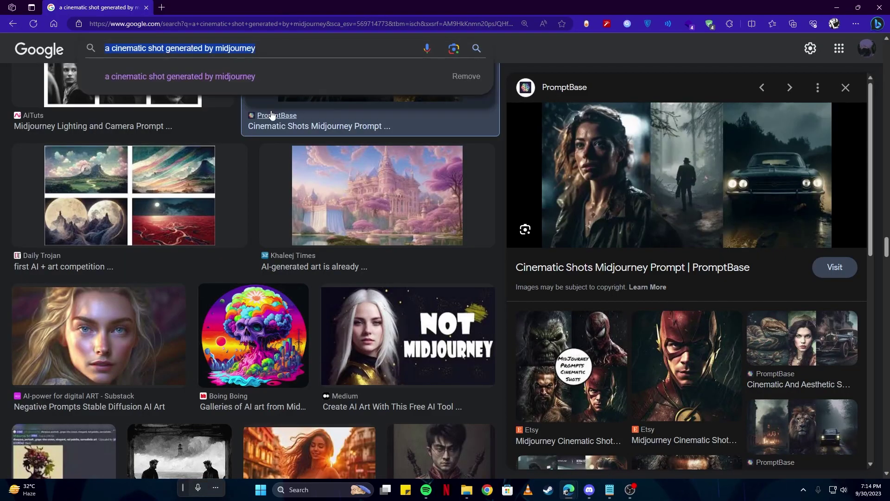
{"action": "key", "text": "BackSpace"}
{"action": "type", "text": "low key ligh"}
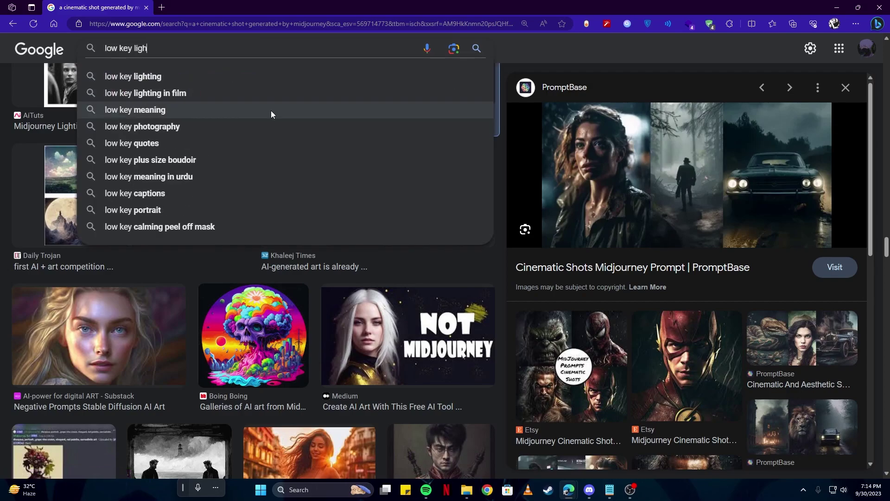
{"action": "type", "text": "ting images from midjourney"}
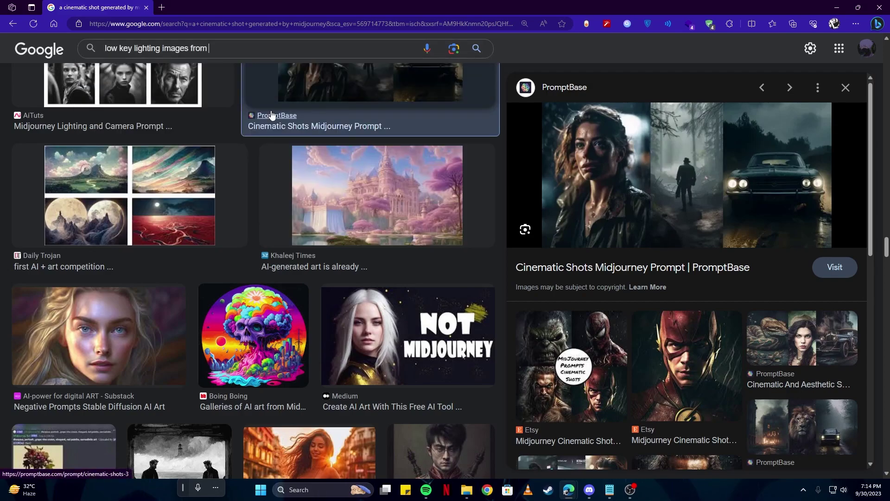
{"action": "key", "text": "Return"}
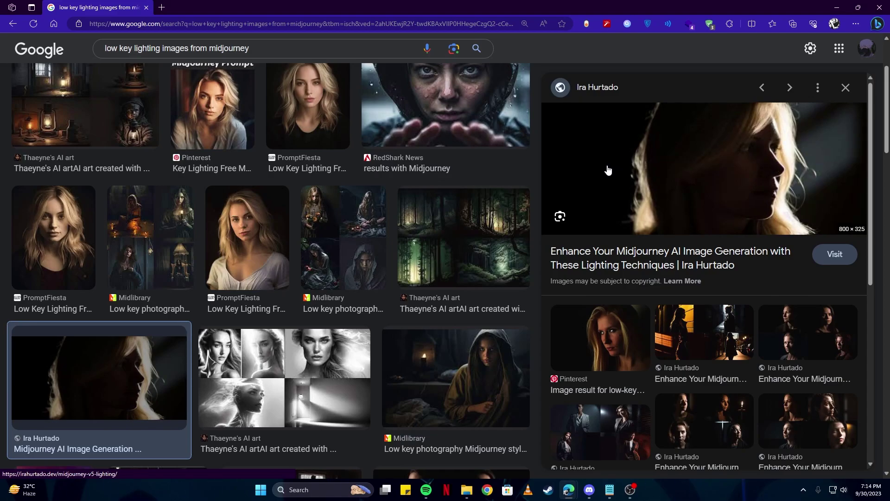
Preview the hooded woman image and the Medium lighting keywords article, browsing further results
{"action": "left_click", "coordinate": [477, 350]}
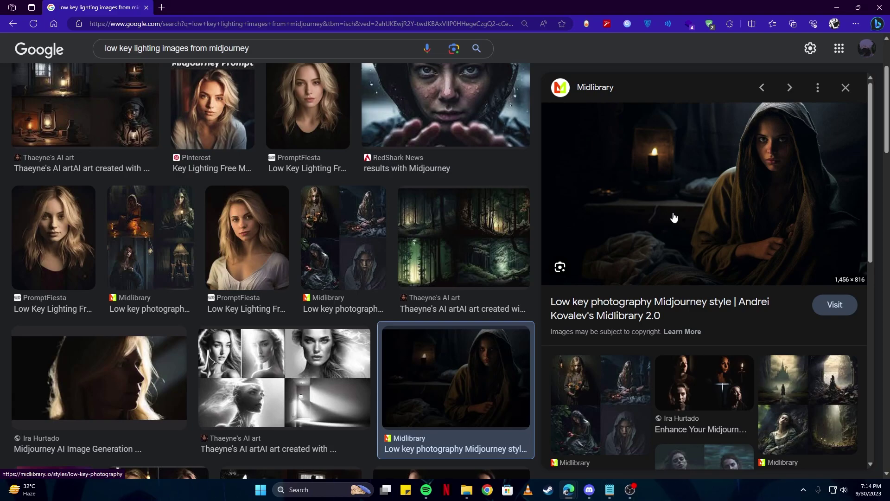
{"action": "scroll", "coordinate": [364, 304], "scroll_direction": "down", "scroll_amount": 7}
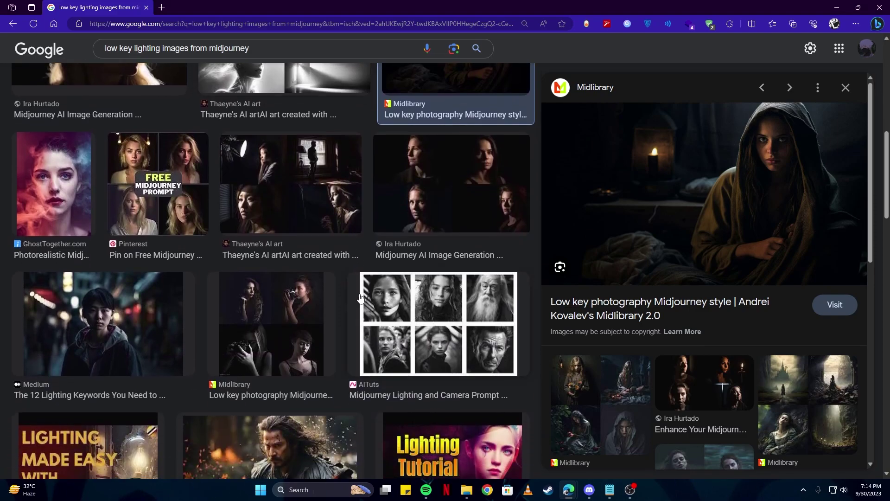
{"action": "left_click", "coordinate": [121, 327]}
{"action": "scroll", "coordinate": [433, 239], "scroll_direction": "down", "scroll_amount": 5}
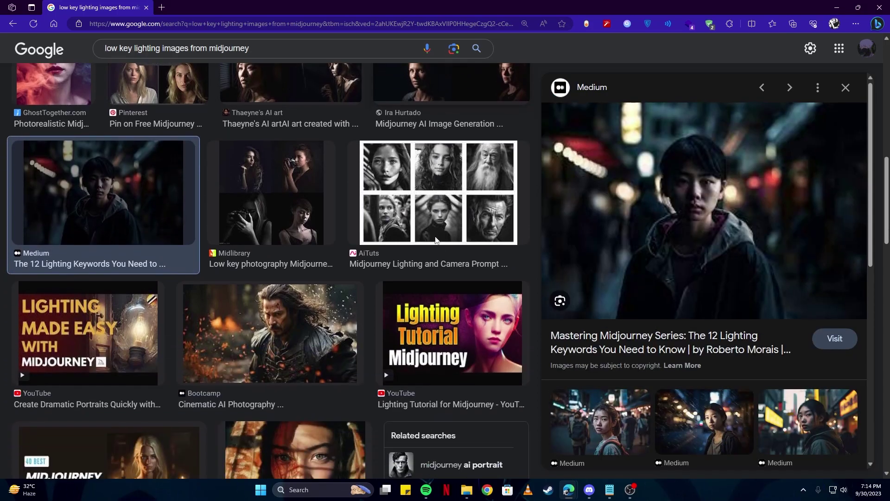
{"action": "scroll", "coordinate": [435, 244], "scroll_direction": "down", "scroll_amount": 8}
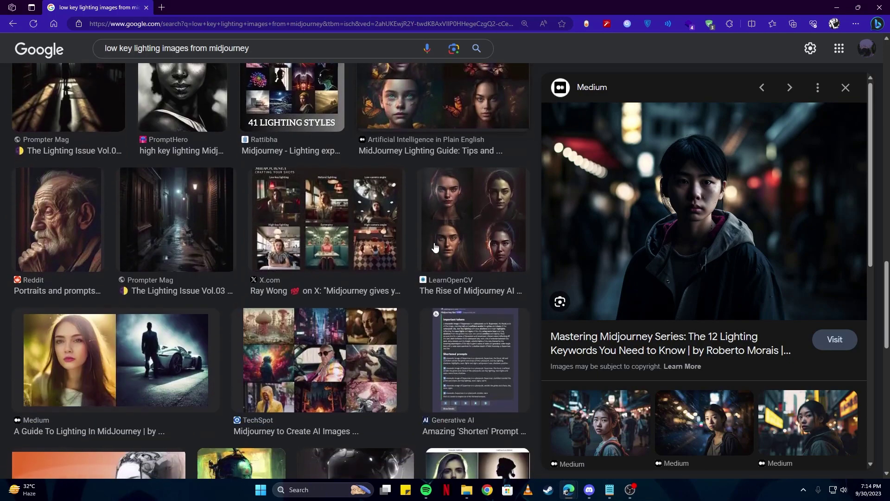
{"action": "scroll", "coordinate": [201, 234], "scroll_direction": "down", "scroll_amount": 7}
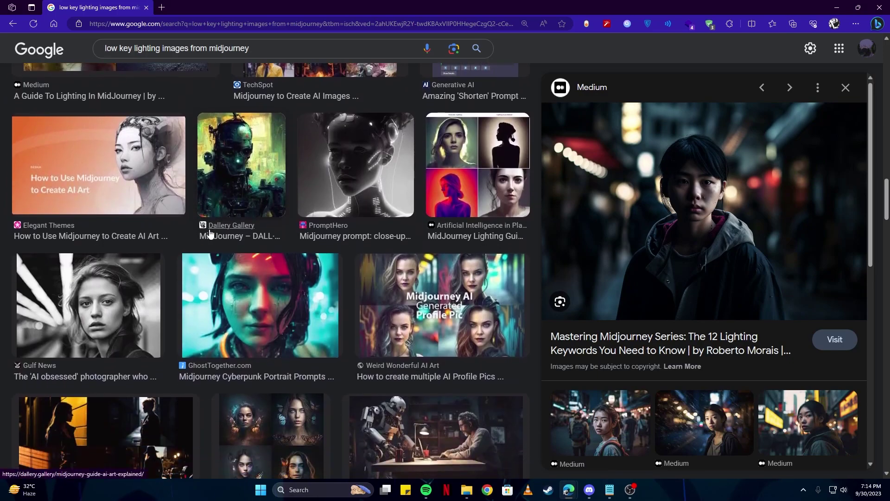
{"action": "scroll", "coordinate": [213, 232], "scroll_direction": "down", "scroll_amount": 3}
{"action": "scroll", "coordinate": [214, 232], "scroll_direction": "down", "scroll_amount": 10}
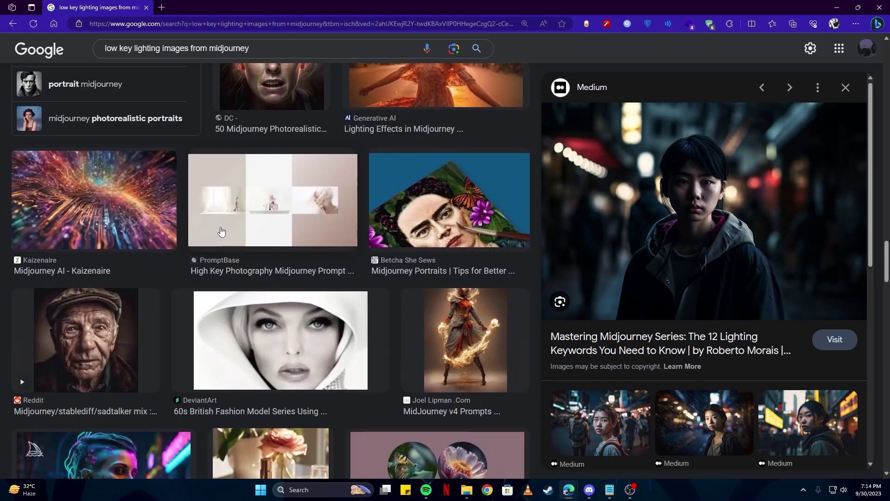
Append ', --v 5.1' to the /imagine prompt in Discord and send it to Midjourney
{"action": "key", "text": "alt+Tab"}
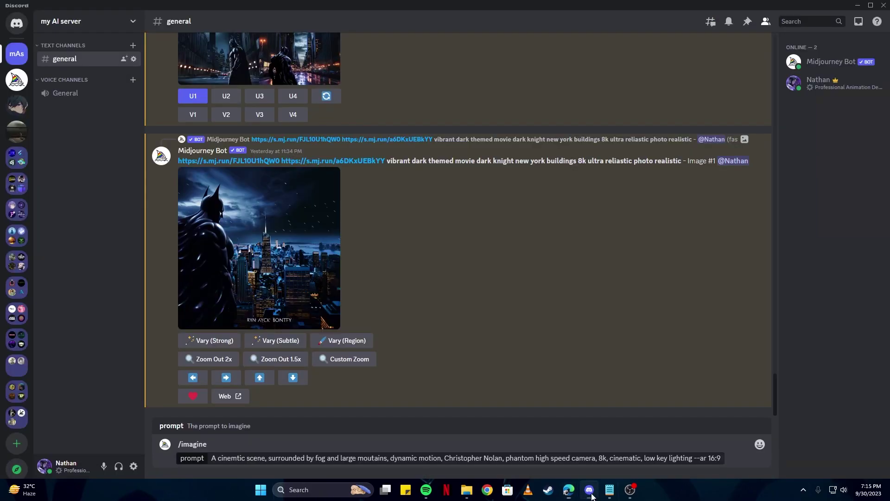
{"action": "type", "text": ","}
{"action": "type", "text": " --v 5"}
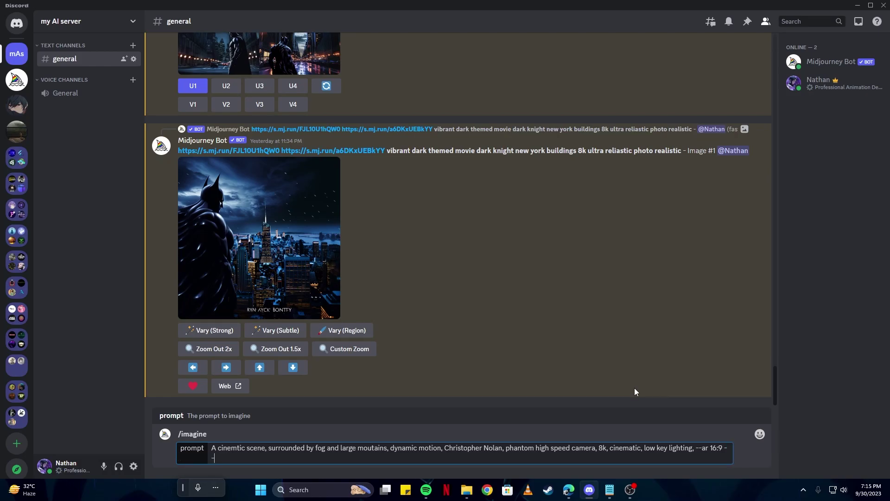
{"action": "type", "text": ".1"}
{"action": "key", "text": "Return"}
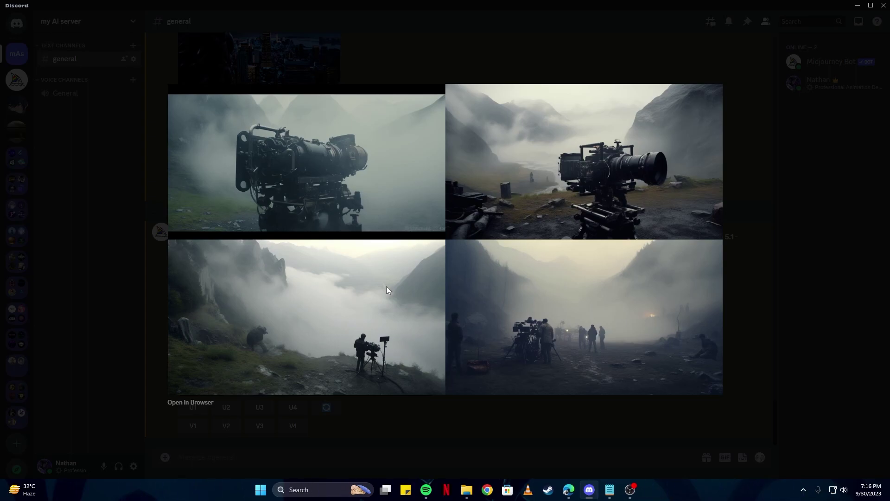
{"action": "left_click", "coordinate": [525, 421]}
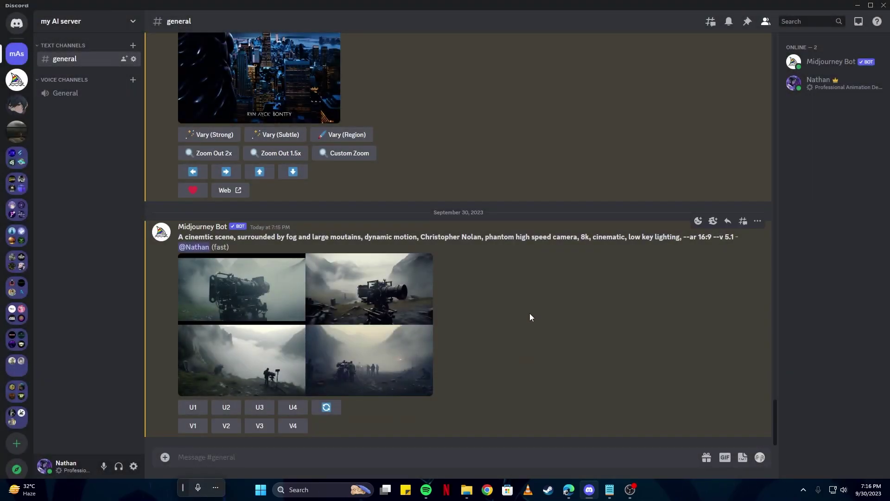
{"action": "left_click_drag", "start_coordinate": [629, 237], "coordinate": [629, 238]}
{"action": "left_click", "coordinate": [381, 317]}
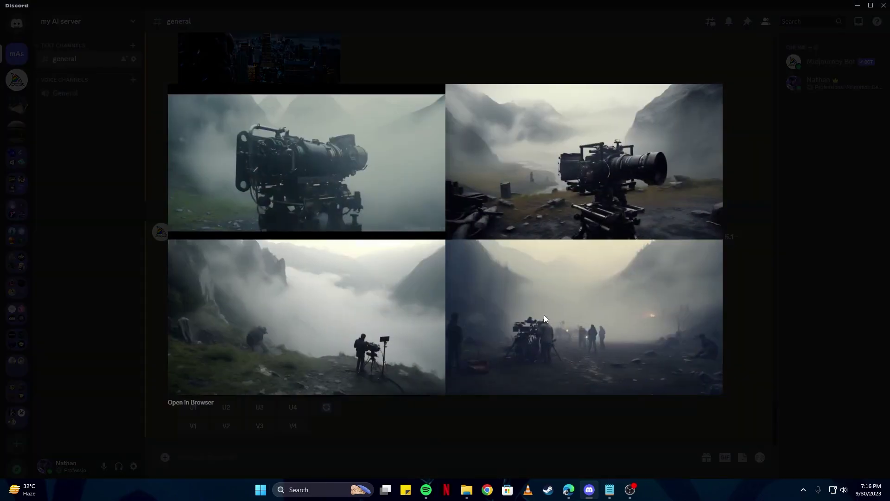
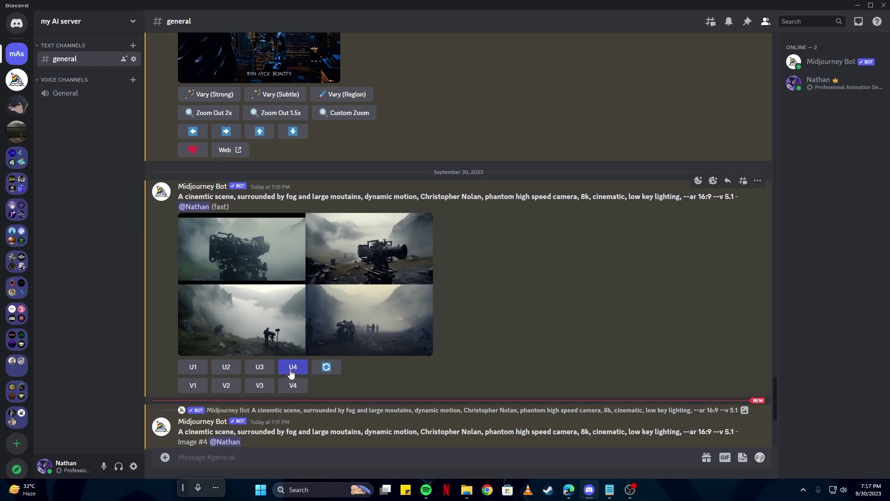
{"action": "scroll", "coordinate": [292, 373], "scroll_direction": "down", "scroll_amount": 2}
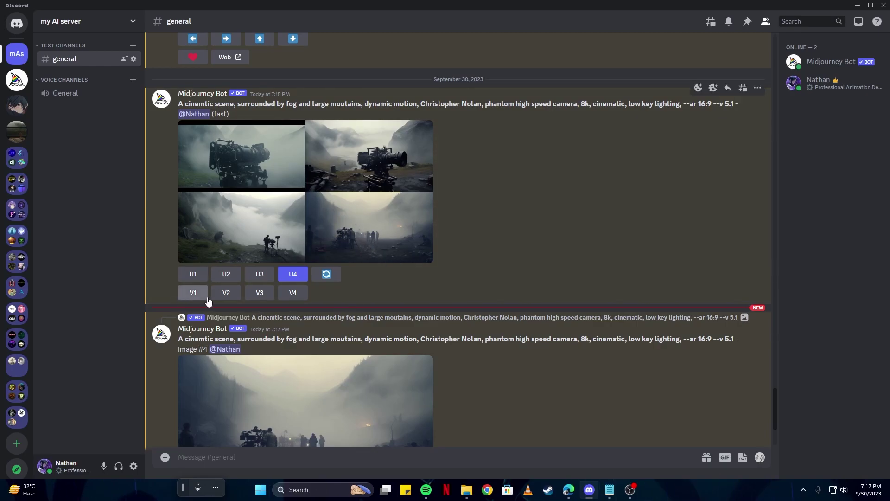
{"action": "scroll", "coordinate": [285, 301], "scroll_direction": "down", "scroll_amount": 3}
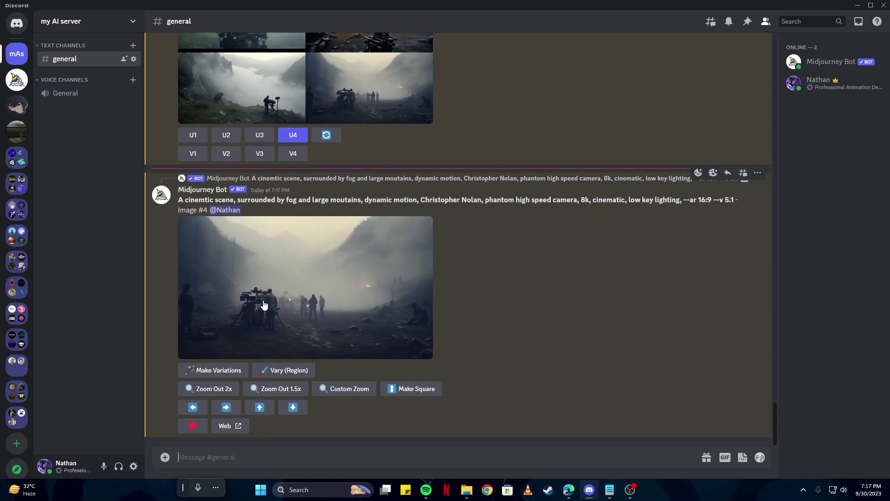
{"action": "left_click", "coordinate": [266, 304]}
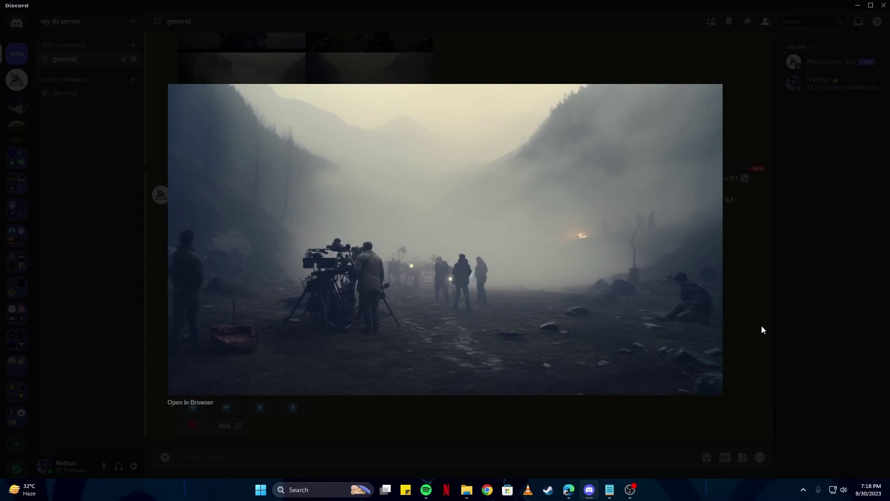
{"action": "left_click", "coordinate": [761, 326]}
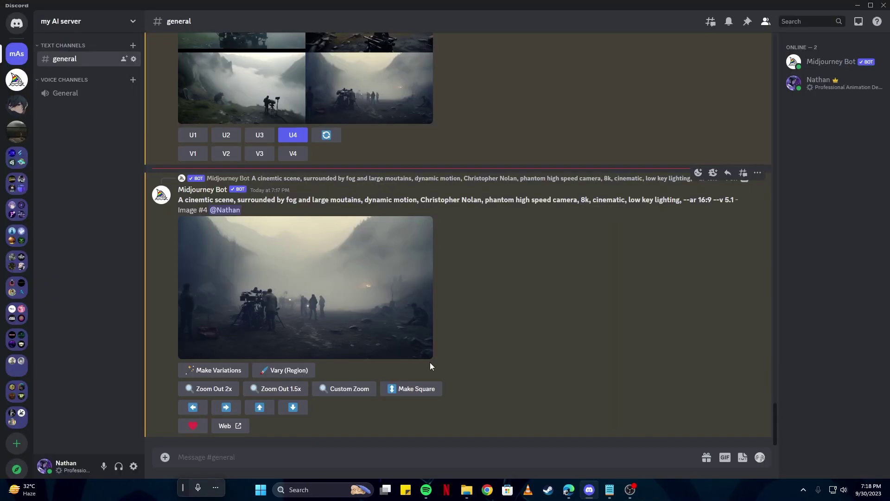
Request variations of the fourth film-crew image and preview the new variations grid enlarged
{"action": "left_click", "coordinate": [293, 153]}
{"action": "scroll", "coordinate": [510, 304], "scroll_direction": "up", "scroll_amount": 2}
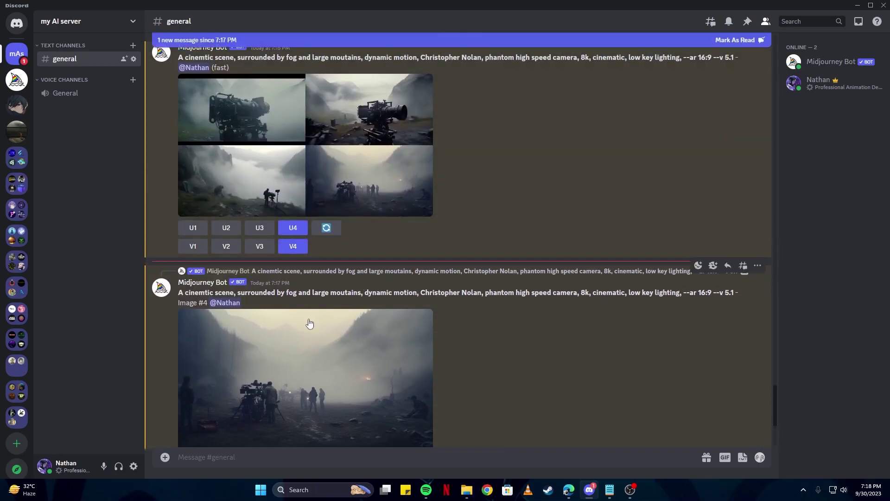
{"action": "scroll", "coordinate": [389, 306], "scroll_direction": "down", "scroll_amount": 7}
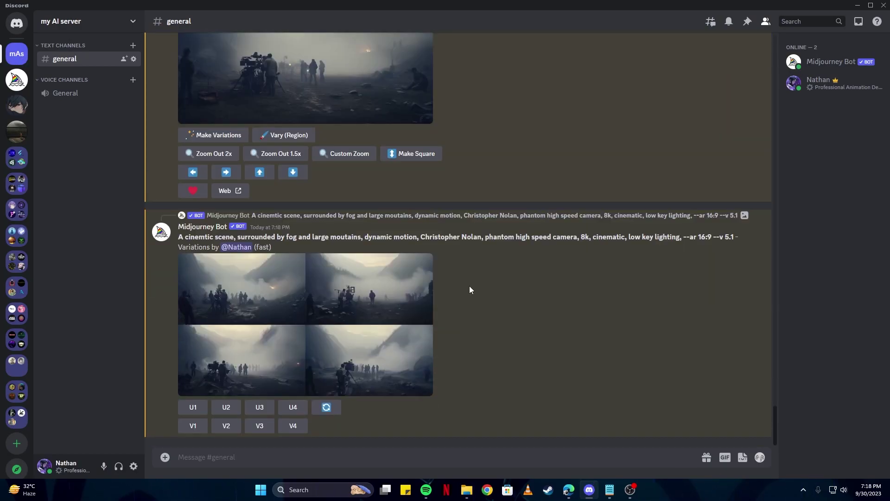
{"action": "left_click", "coordinate": [416, 302]}
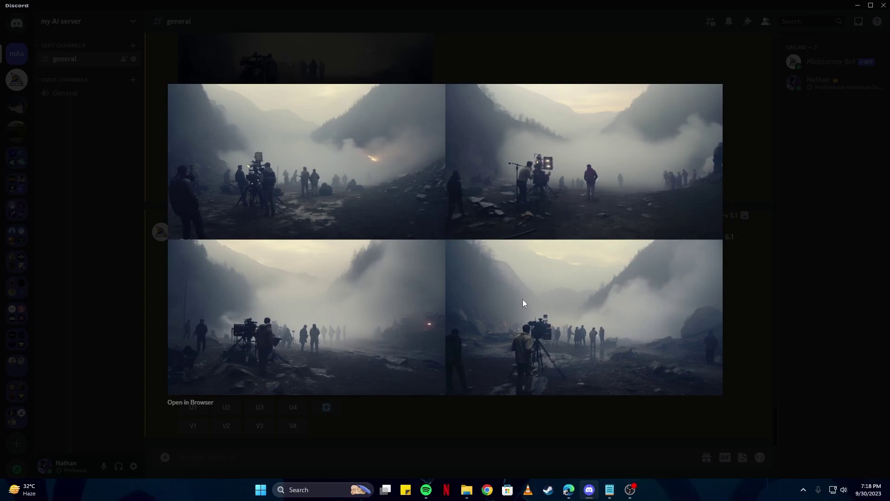
{"action": "left_click", "coordinate": [758, 280]}
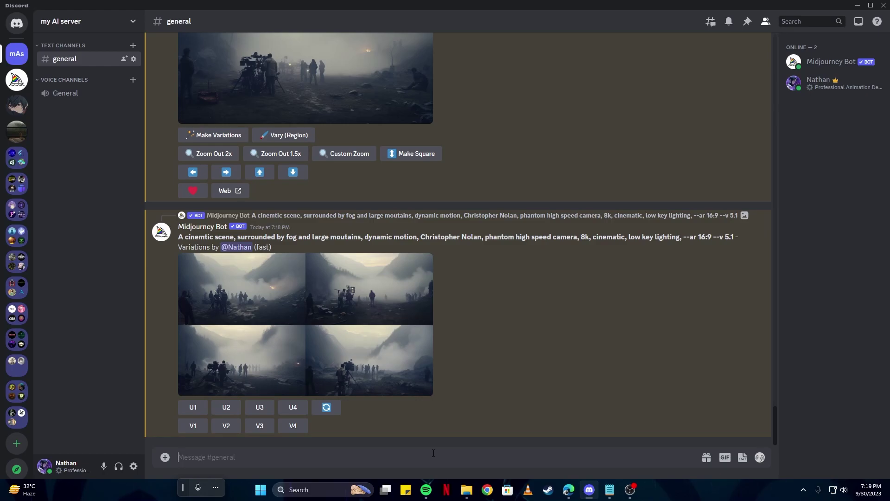
{"action": "key", "text": "alt+Tab"}
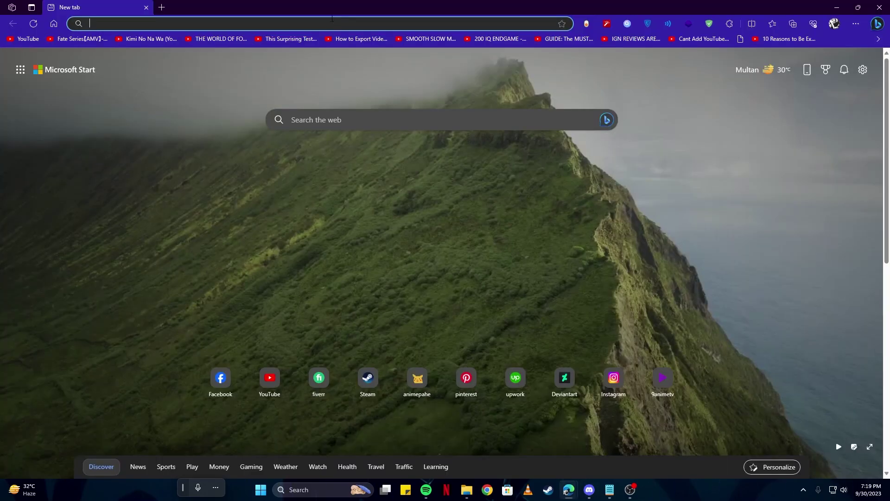
Search Google Images for 'full body shot generated by midjourney' and preview several results
{"action": "key", "text": "ctrl+v"}
{"action": "key", "text": "Return"}
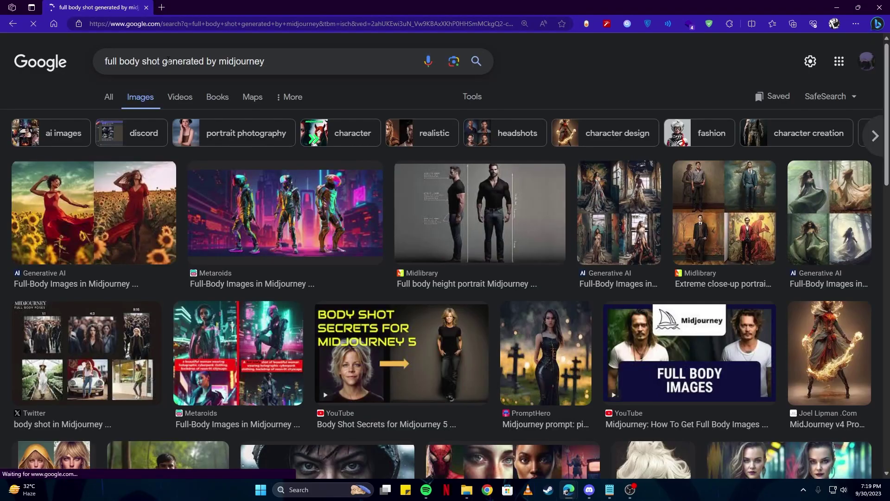
{"action": "left_click", "coordinate": [679, 213]}
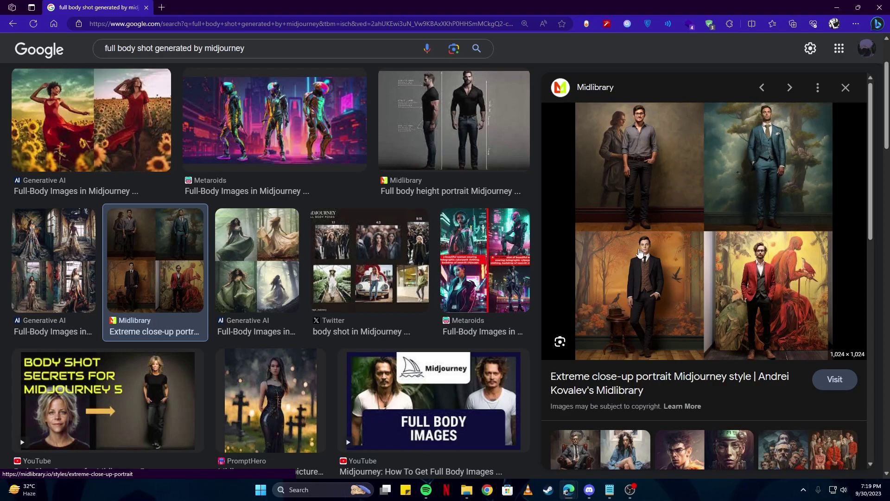
{"action": "scroll", "coordinate": [298, 265], "scroll_direction": "down", "scroll_amount": 3}
{"action": "left_click", "coordinate": [297, 265]}
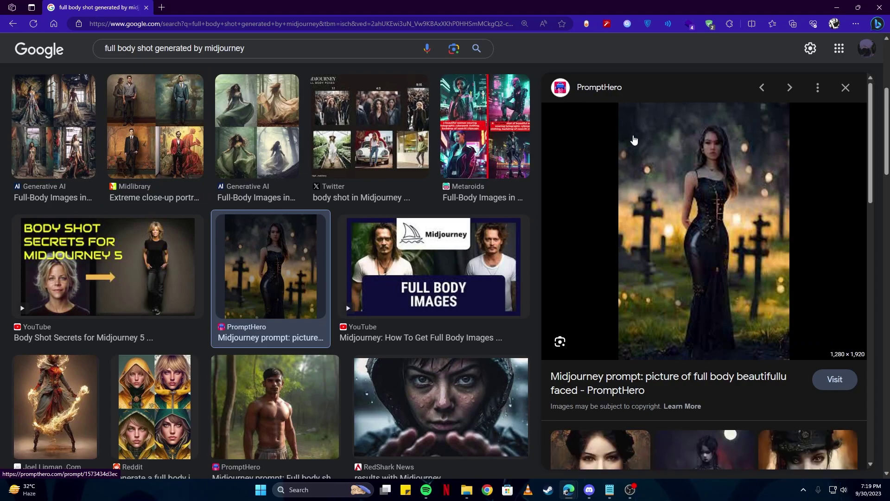
{"action": "scroll", "coordinate": [485, 290], "scroll_direction": "down", "scroll_amount": 4}
{"action": "left_click", "coordinate": [484, 291]}
{"action": "scroll", "coordinate": [484, 291], "scroll_direction": "down", "scroll_amount": 5}
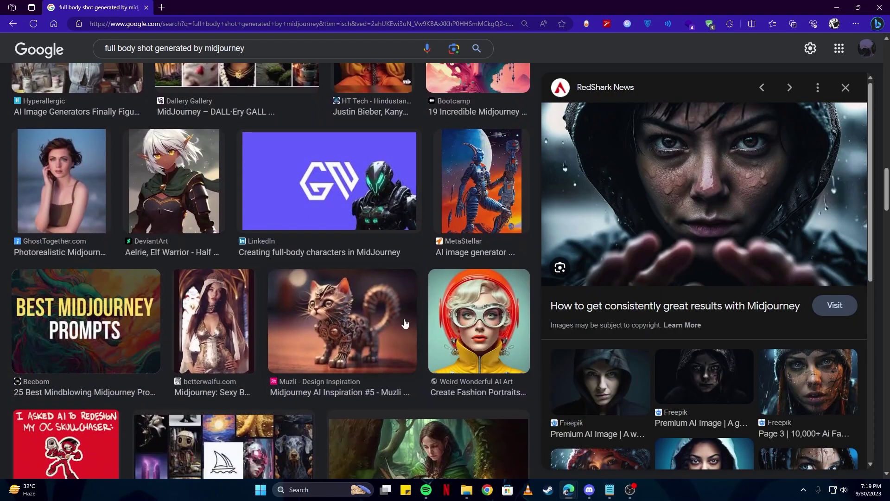
{"action": "scroll", "coordinate": [254, 251], "scroll_direction": "down", "scroll_amount": 1}
{"action": "scroll", "coordinate": [254, 251], "scroll_direction": "down", "scroll_amount": 5}
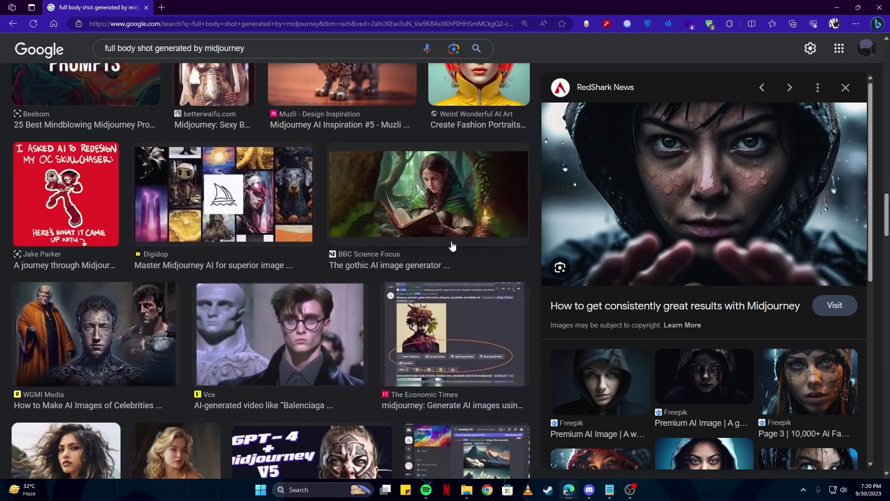
{"action": "left_click", "coordinate": [445, 201]}
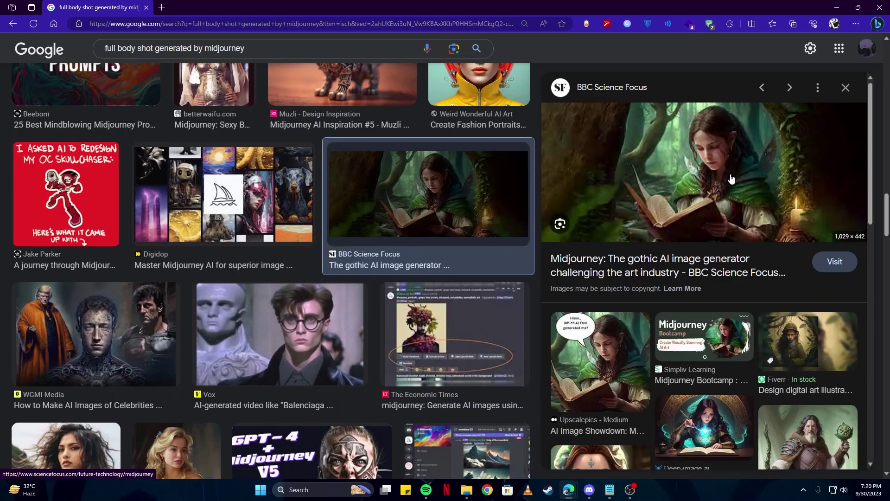
{"action": "key", "text": "alt+Tab"}
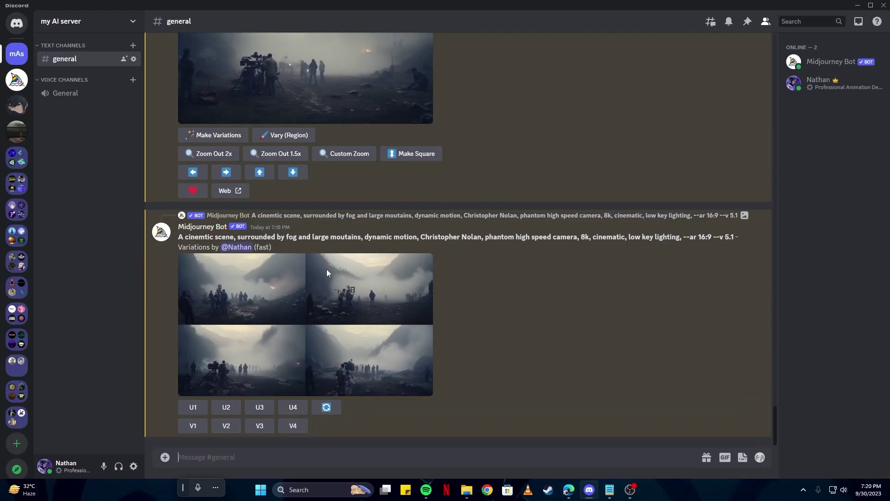
Write the samurai-on-a-foggy-hill prompt ending 'Extreme long shot, 8k, ultrarealistic, --ar 16:9 --v 5.1'
{"action": "left_click", "coordinate": [325, 310]}
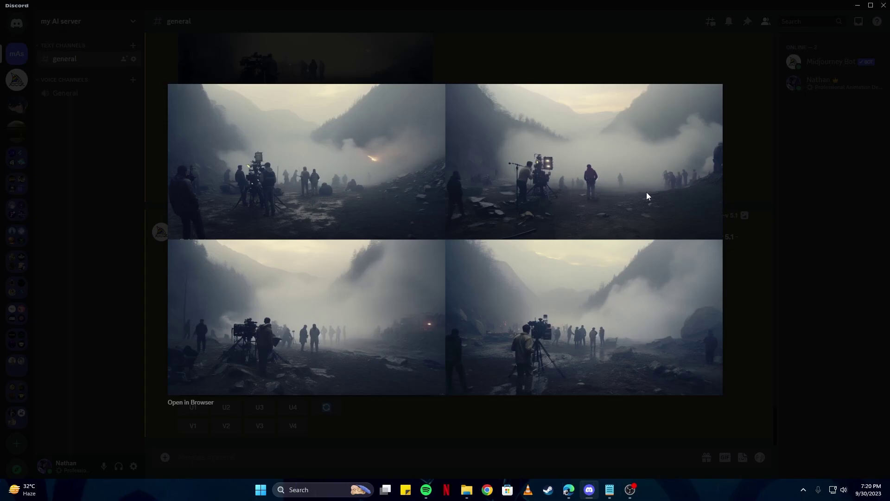
{"action": "left_click", "coordinate": [492, 453]}
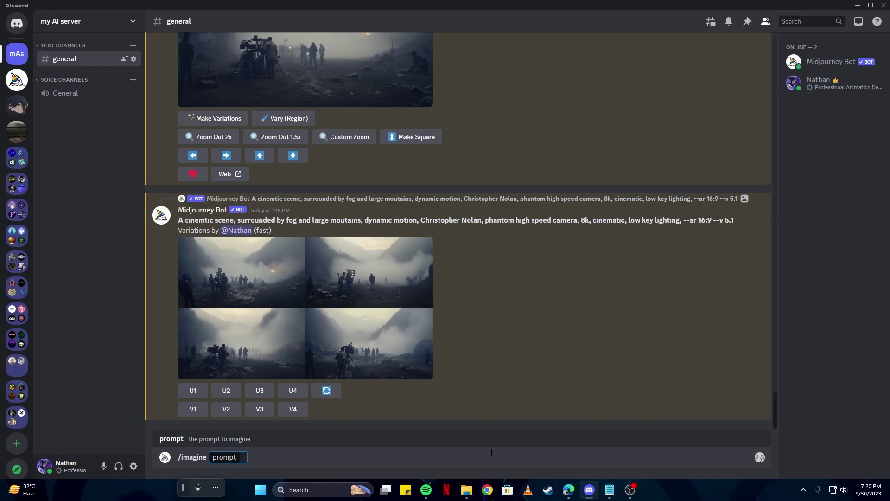
{"action": "type", "text": "A samurai, large mountains"}
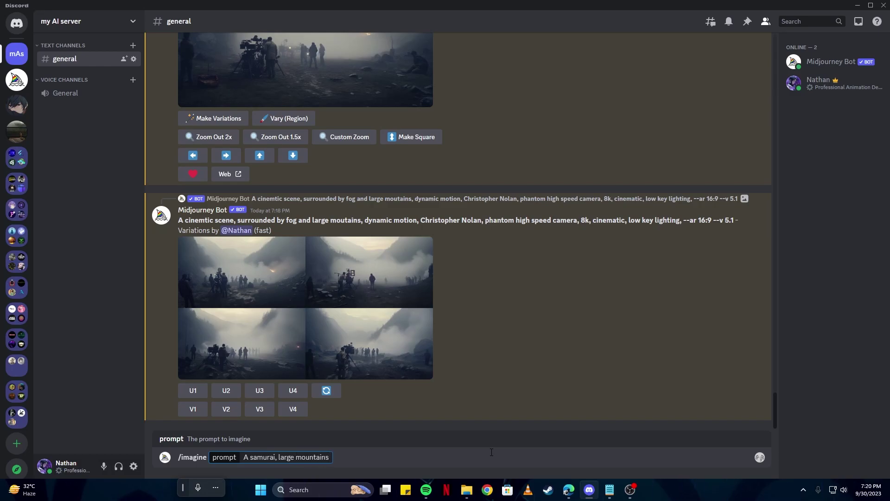
{"action": "type", "text": "in between "}
{"action": "type", "text": ", s"}
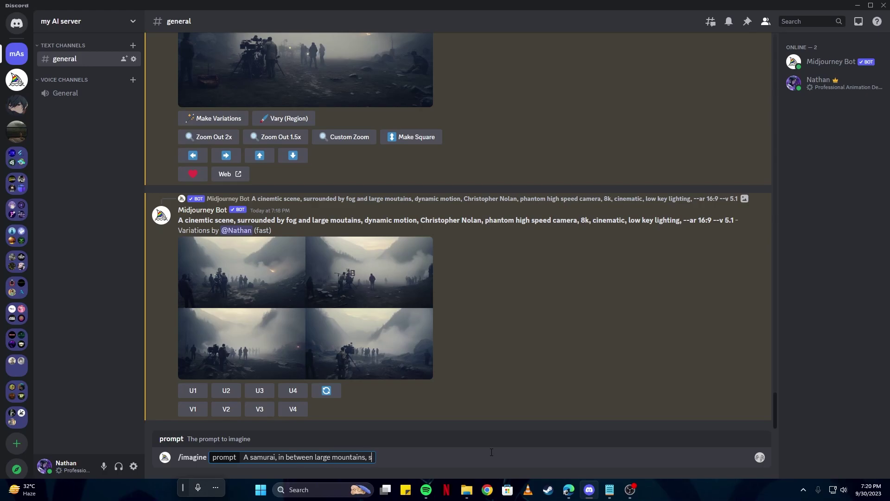
{"action": "type", "text": "tanding on a hill, has some fog"}
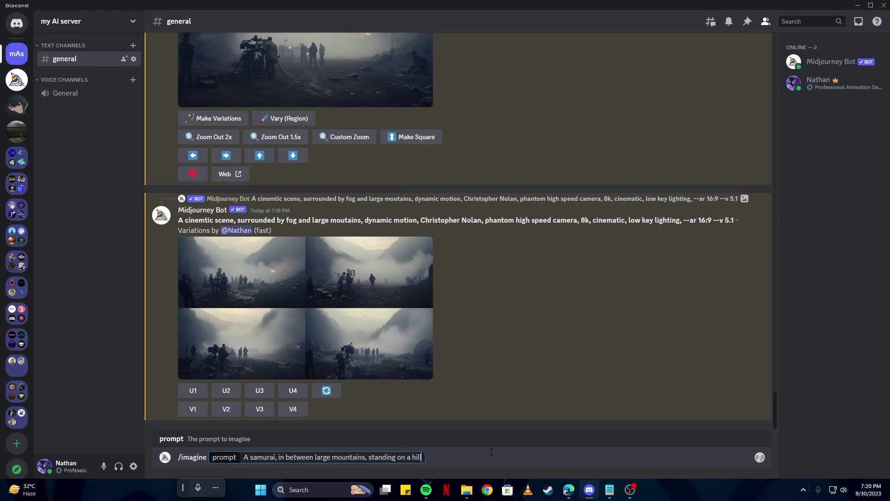
{"action": "key", "text": "BackSpace"}
{"action": "key", "text": "BackSpace"}
{"action": "key", "text": "BackSpace"}
{"action": "key", "text": "BackSpace"}
{"action": "key", "text": "BackSpace"}
{"action": "key", "text": "BackSpace"}
{"action": "key", "text": "BackSpace"}
{"action": "key", "text": "BackSpace"}
{"action": "key", "text": "BackSpace"}
{"action": "type", "text": "in the scene, cinematic scene,"}
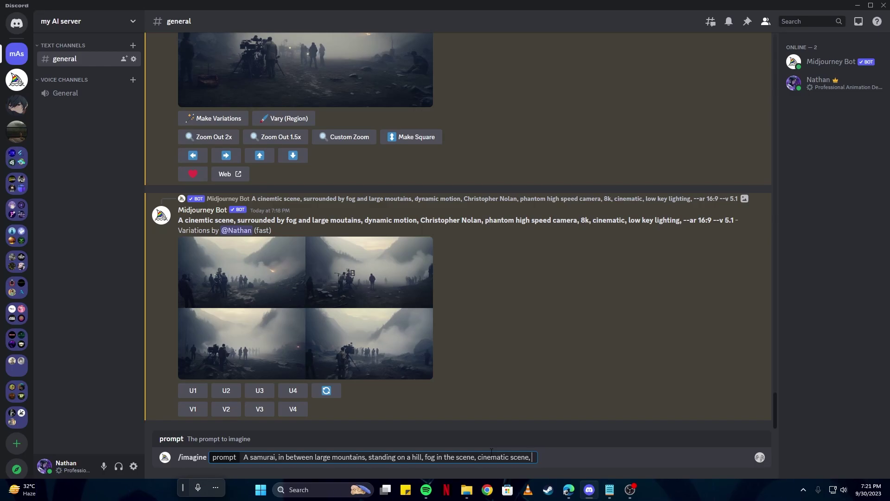
{"action": "type", "text": "Extreme long shot"}
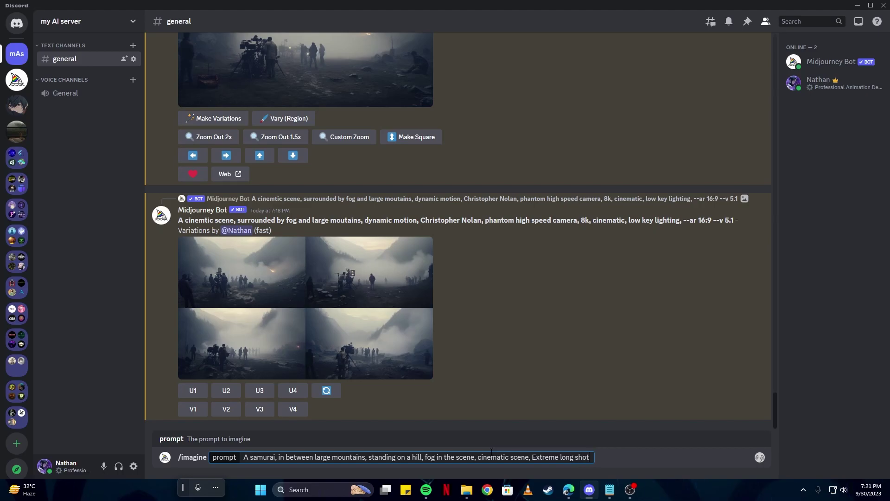
{"action": "type", "text": ", 8k, ultrarealistic, "}
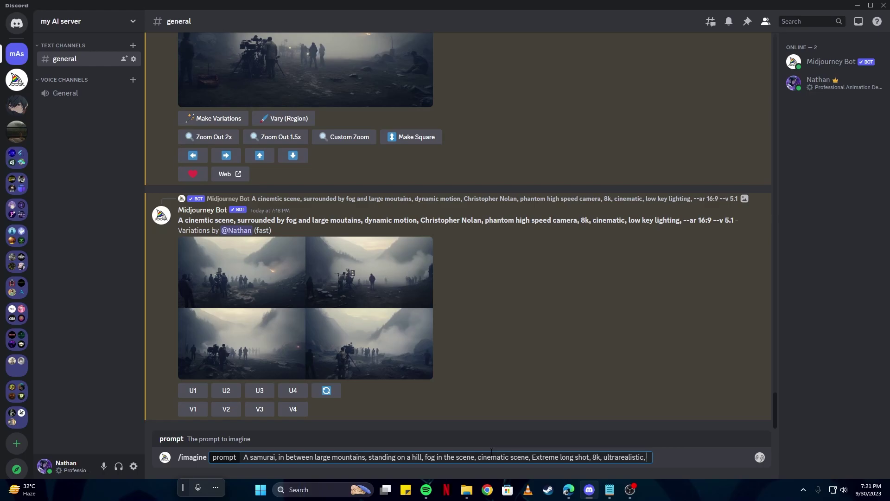
{"action": "type", "text": "--ar 16:9 --v 5.1"}
Send the samurai prompt and inspect the resulting four-image samurai grid enlarged
{"action": "key", "text": "Return"}
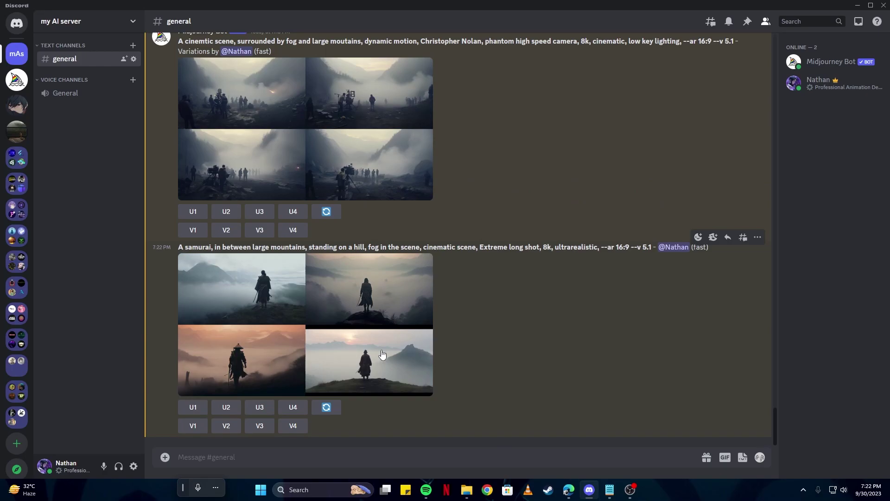
{"action": "left_click", "coordinate": [381, 350]}
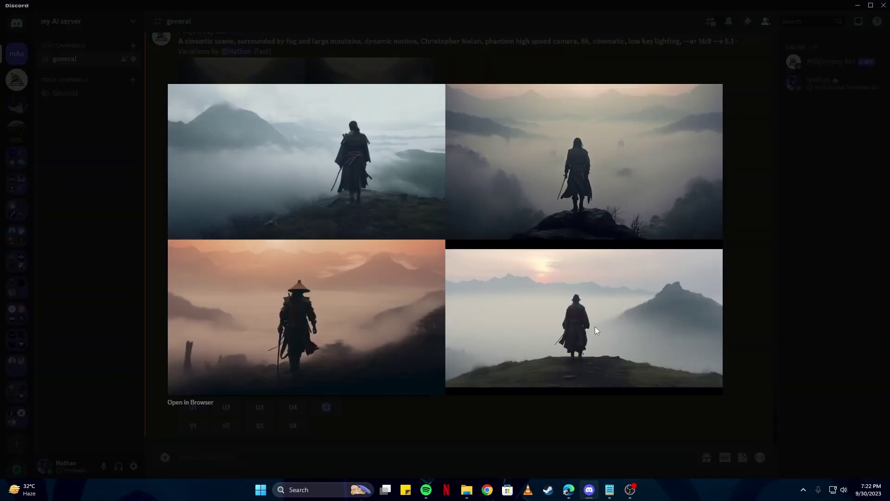
{"action": "left_click", "coordinate": [550, 432]}
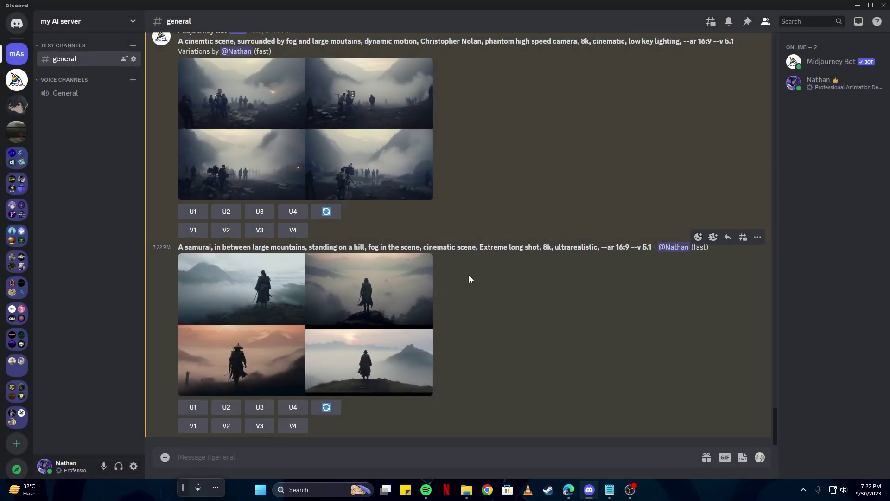
{"action": "left_click_drag", "start_coordinate": [484, 246], "coordinate": [538, 247]}
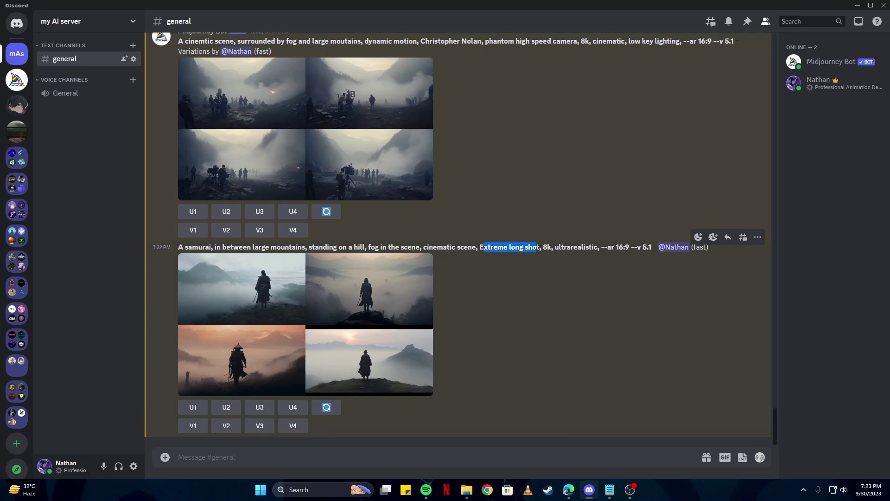
{"action": "left_click", "coordinate": [373, 314]}
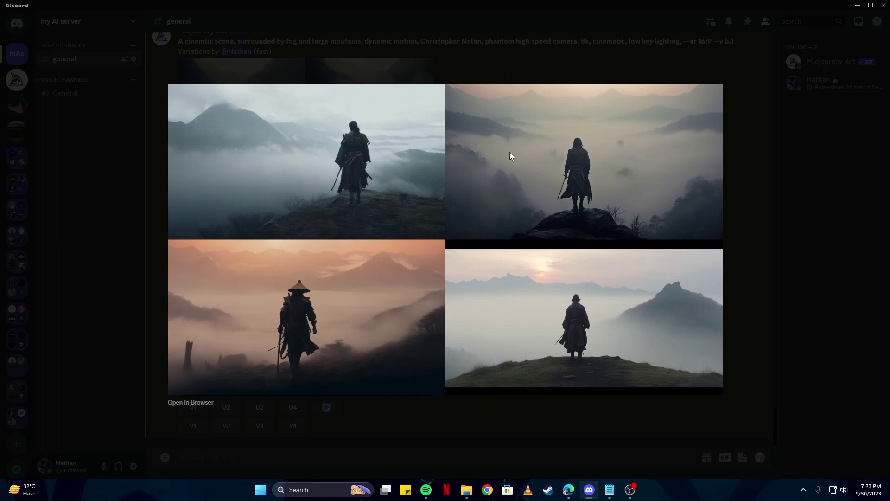
{"action": "key", "text": "Escape"}
{"action": "scroll", "coordinate": [491, 306], "scroll_direction": "up", "scroll_amount": 5}
{"action": "scroll", "coordinate": [491, 306], "scroll_direction": "up", "scroll_amount": 3}
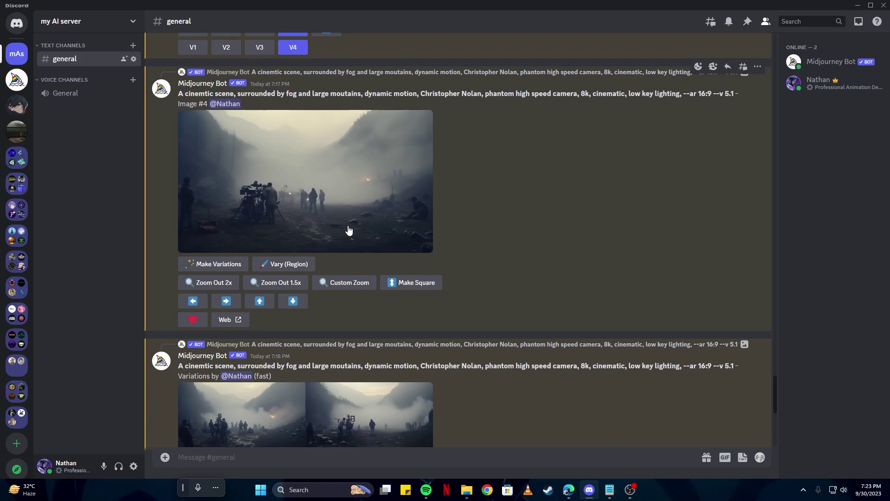
{"action": "scroll", "coordinate": [349, 230], "scroll_direction": "down", "scroll_amount": 7}
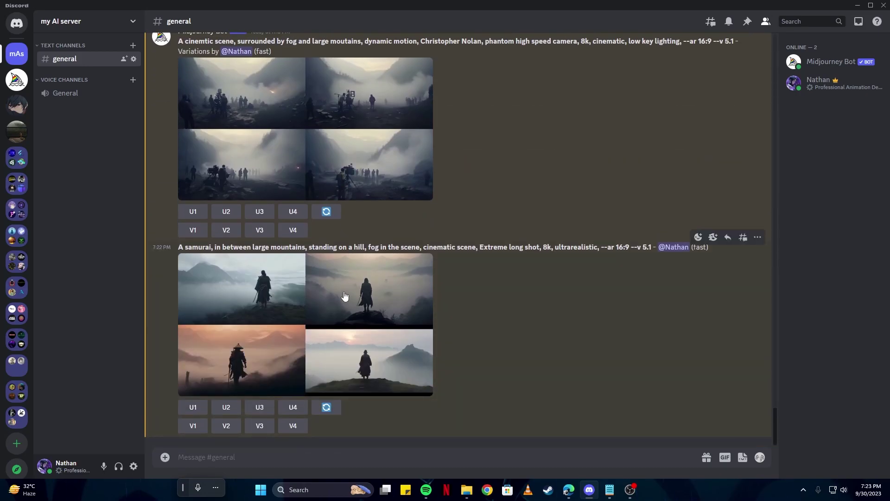
Copy the upscaled film-crew image's link and paste it into a new prompt
{"action": "scroll", "coordinate": [344, 292], "scroll_direction": "up", "scroll_amount": 3}
{"action": "scroll", "coordinate": [344, 291], "scroll_direction": "down", "scroll_amount": 3}
{"action": "scroll", "coordinate": [343, 290], "scroll_direction": "up", "scroll_amount": 8}
{"action": "left_click", "coordinate": [295, 222]}
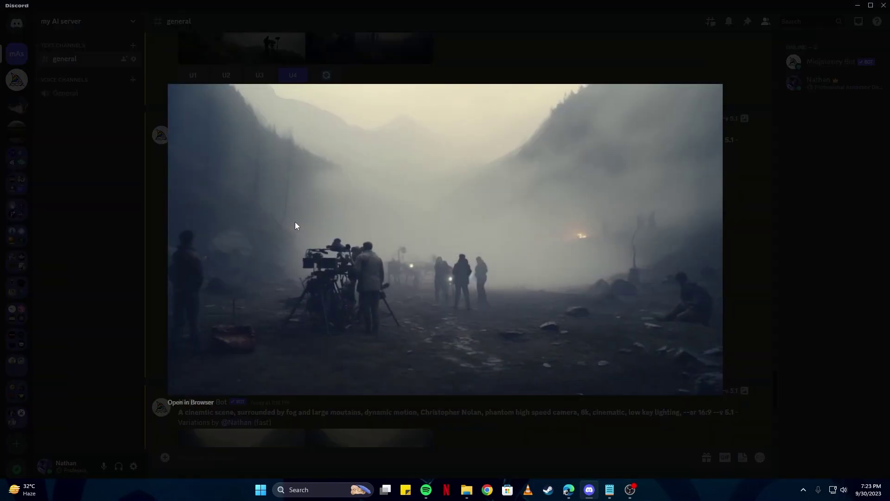
{"action": "right_click", "coordinate": [349, 238]}
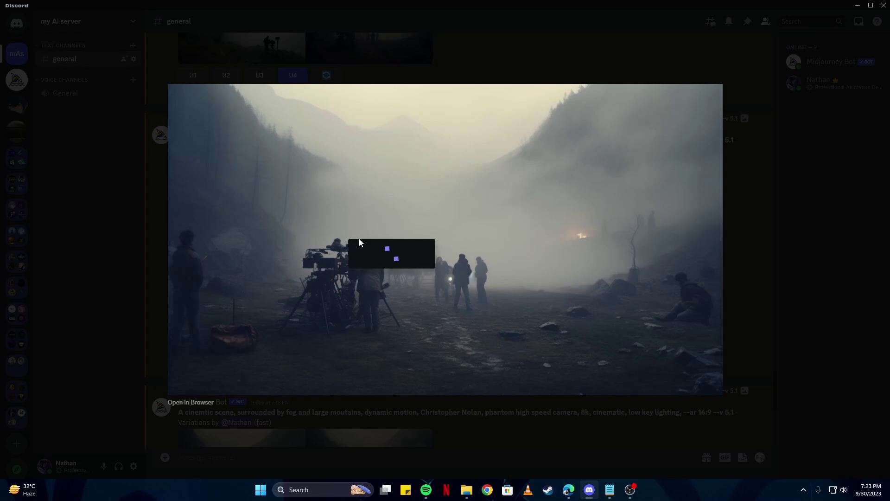
{"action": "left_click", "coordinate": [373, 283]}
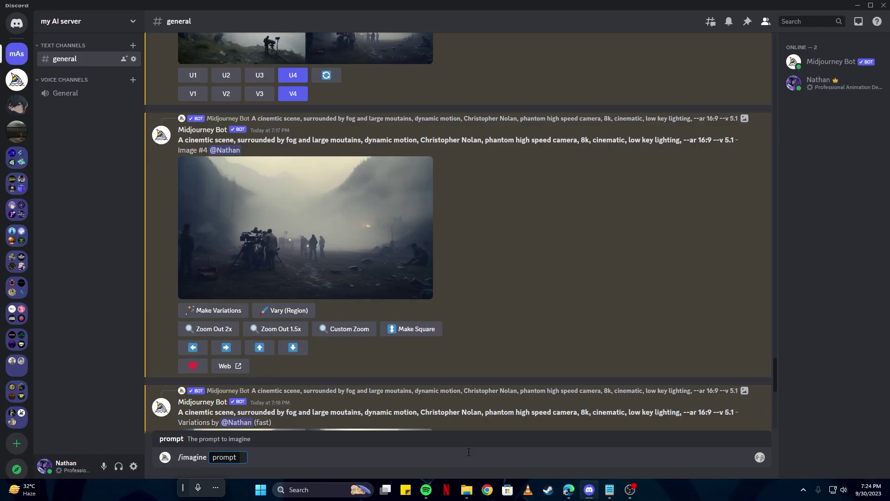
{"action": "key", "text": "ctrl+v"}
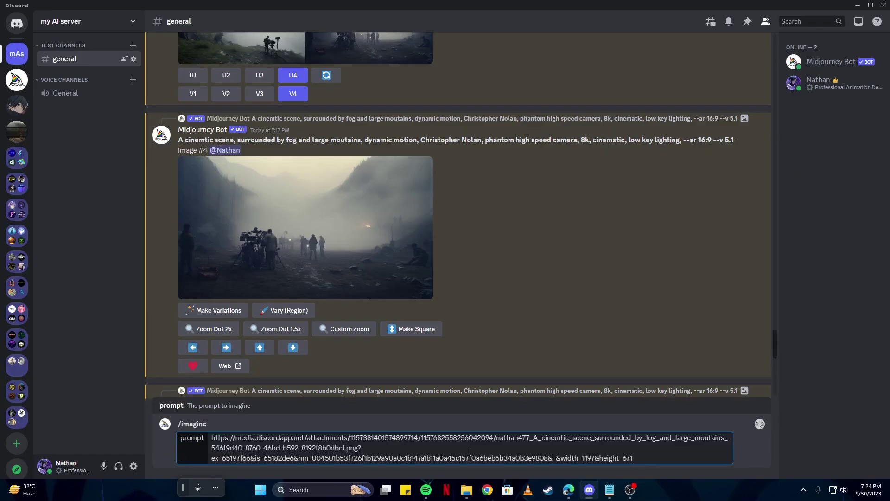
Copy the earlier samurai prompt text and paste it after the image link
{"action": "scroll", "coordinate": [371, 334], "scroll_direction": "down", "scroll_amount": 10}
{"action": "left_click_drag", "start_coordinate": [179, 198], "coordinate": [599, 197]}
{"action": "right_click", "coordinate": [655, 196]}
{"action": "left_click", "coordinate": [651, 199]}
{"action": "key", "text": "ctrl+v"}
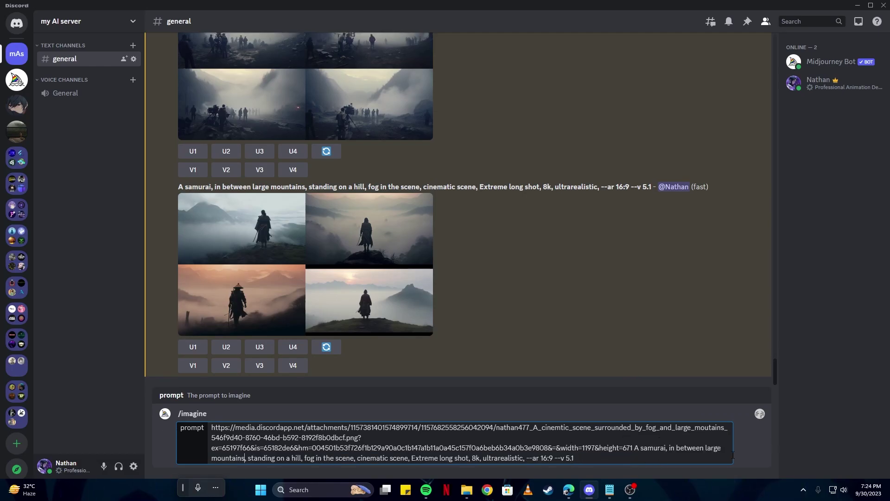
Remove the fog, change to 'Full shot', add 'full body visible, head to toe' terms, and submit
{"action": "key", "text": "ctrl+shift+Right"}
{"action": "key", "text": "ctrl+shift+Right"}
{"action": "key", "text": "ctrl+shift+Right"}
{"action": "key", "text": "ctrl+shift+Right"}
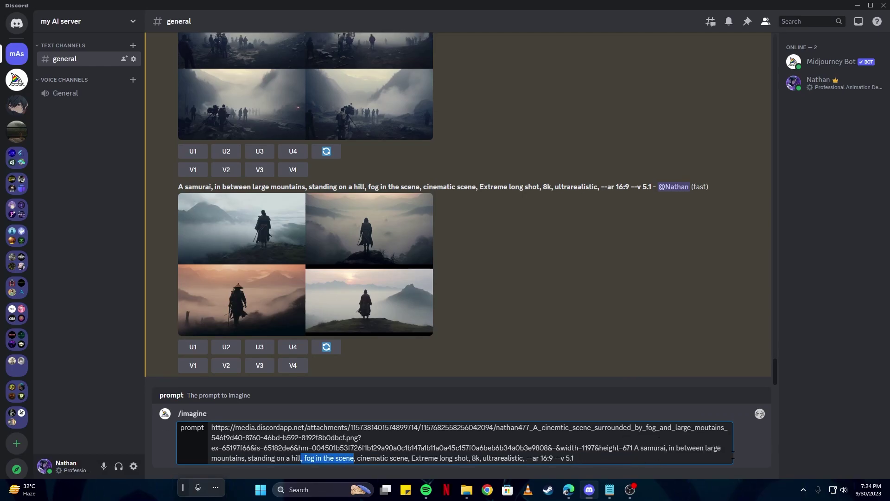
{"action": "key", "text": "BackSpace"}
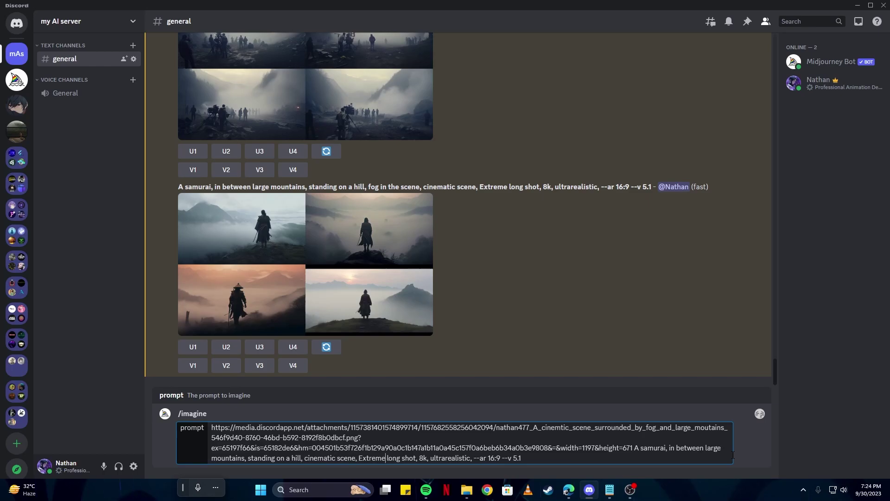
{"action": "key", "text": "ctrl+shift+Right"}
{"action": "type", "text": "Full"}
{"action": "key", "text": "ctrl+shift+Right"}
{"action": "key", "text": "Delete"}
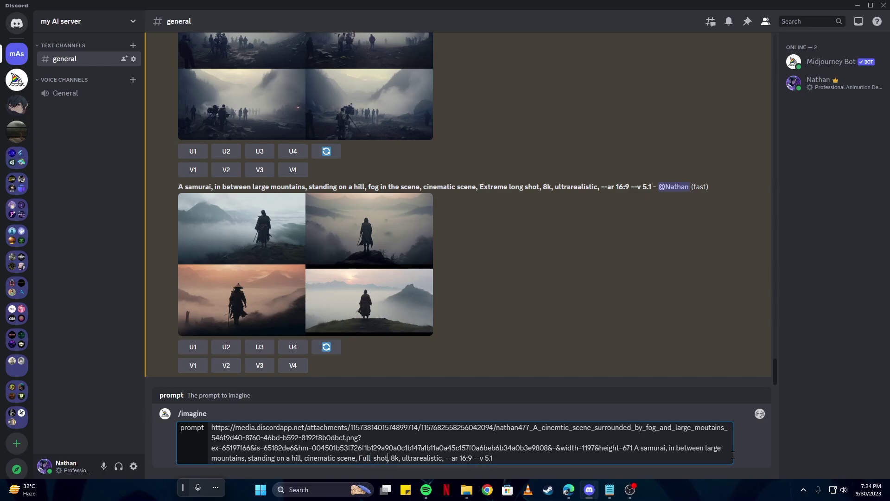
{"action": "type", "text": "full body visi"}
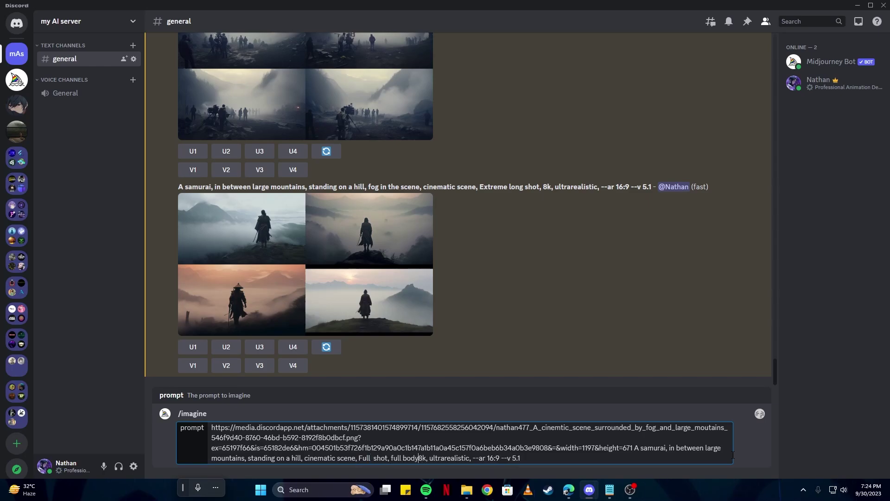
{"action": "type", "text": "ble, head to toe, full outfit, "}
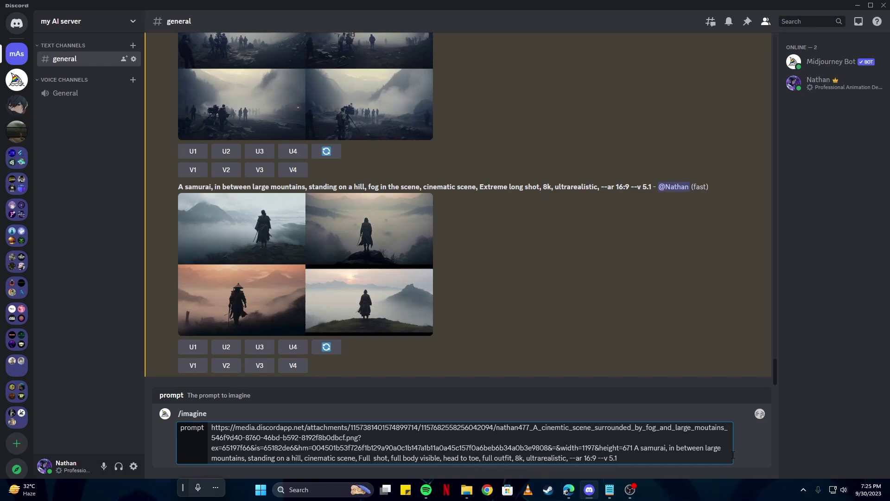
{"action": "type", "text": "image "}
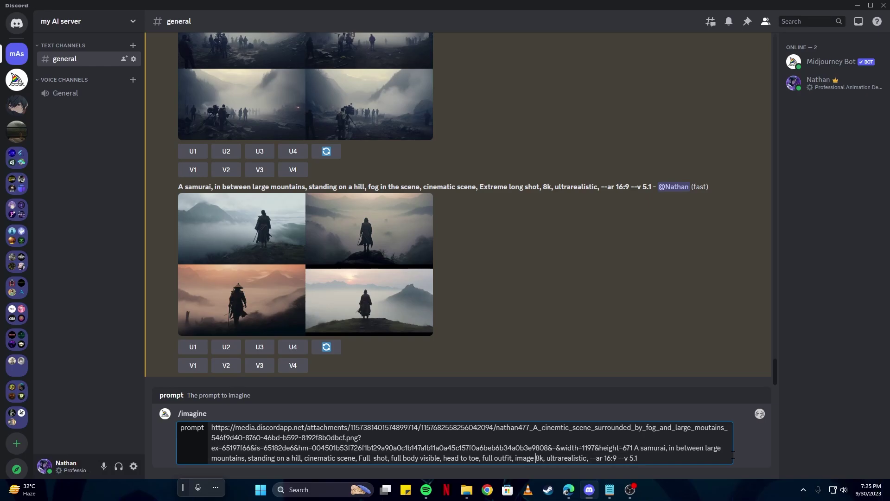
{"action": "type", "text": "capturing entire body,"}
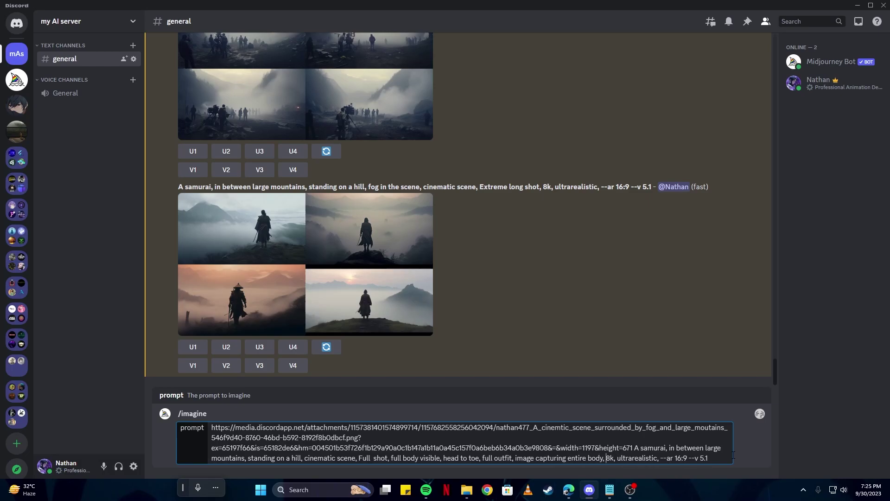
{"action": "key", "text": "Return"}
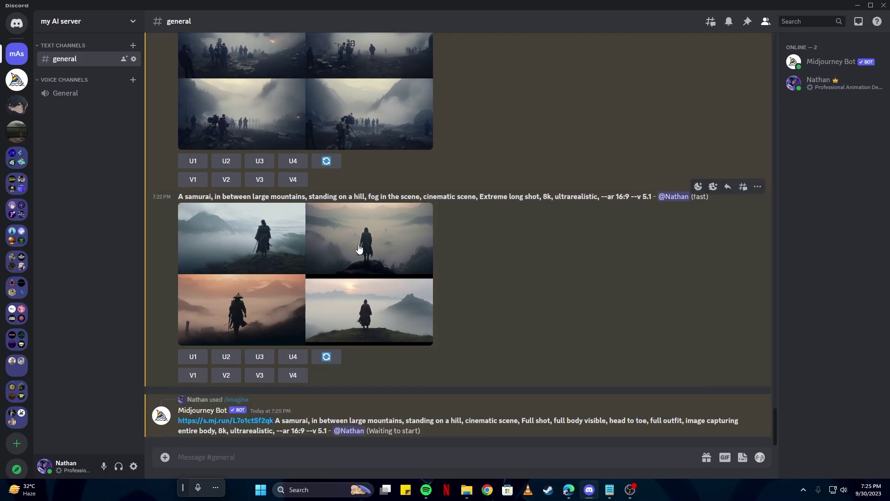
Enlarge the film-crew image, then the new full-body samurai grid, to inspect them
{"action": "scroll", "coordinate": [361, 245], "scroll_direction": "up", "scroll_amount": 15}
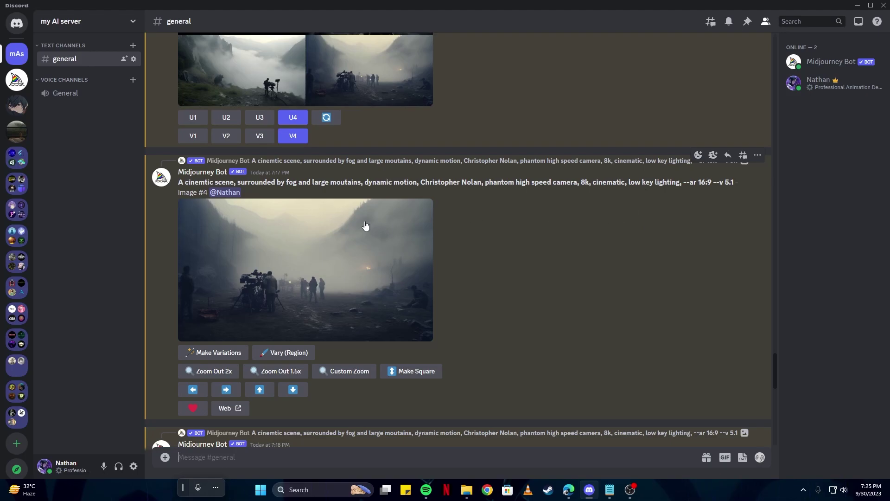
{"action": "left_click", "coordinate": [307, 250]}
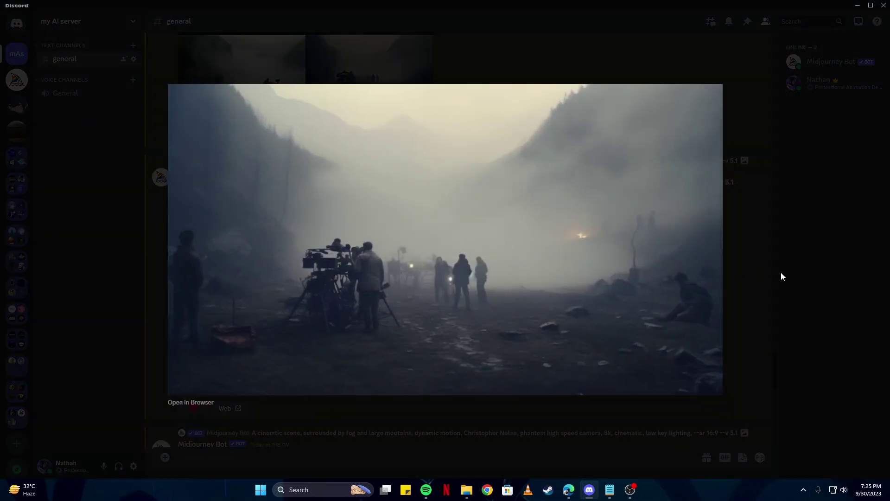
{"action": "left_click", "coordinate": [773, 277]}
{"action": "scroll", "coordinate": [375, 230], "scroll_direction": "down", "scroll_amount": 5}
{"action": "scroll", "coordinate": [376, 233], "scroll_direction": "up", "scroll_amount": 4}
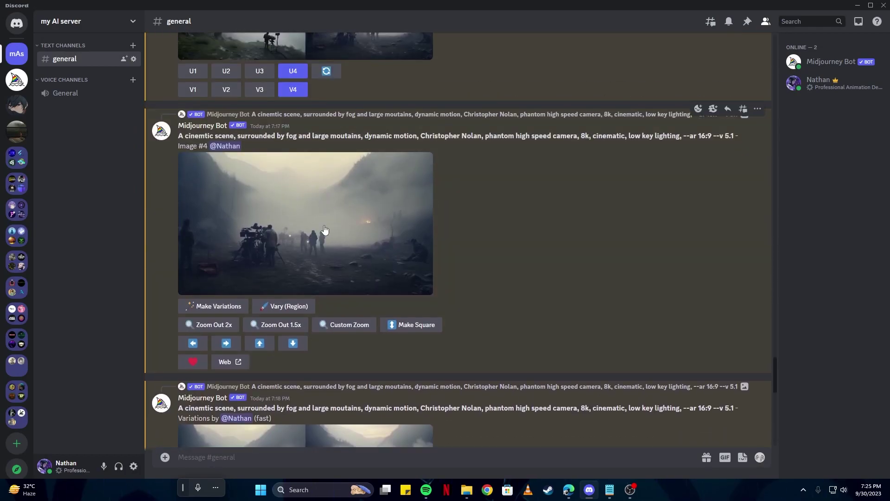
{"action": "scroll", "coordinate": [324, 229], "scroll_direction": "down", "scroll_amount": 12}
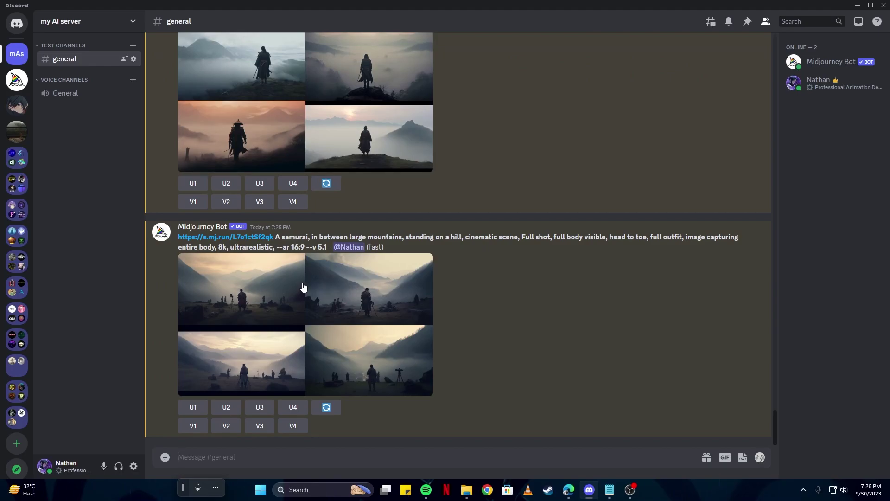
{"action": "left_click", "coordinate": [303, 288]}
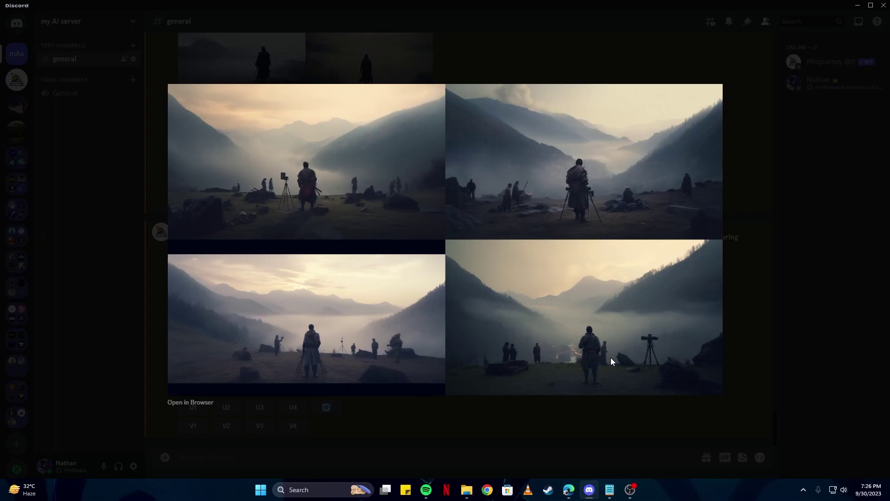
{"action": "left_click", "coordinate": [506, 452]}
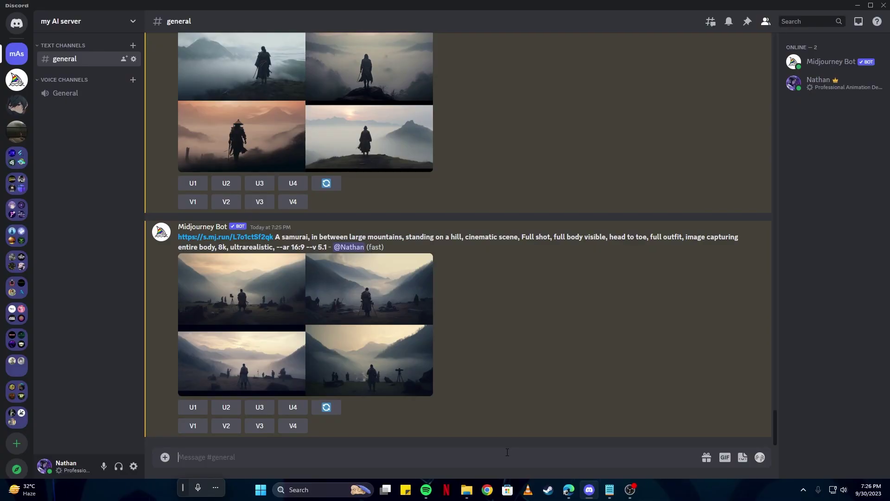
Submit an /imagine prompt for a cinematic mountain river scene with --ar 16:9 --v 5.1
{"action": "type", "text": "/"}
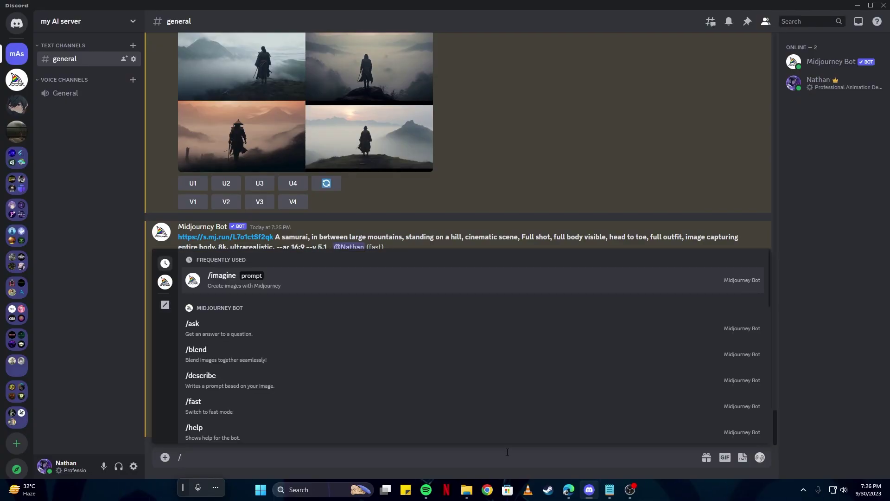
{"action": "key", "text": "Return"}
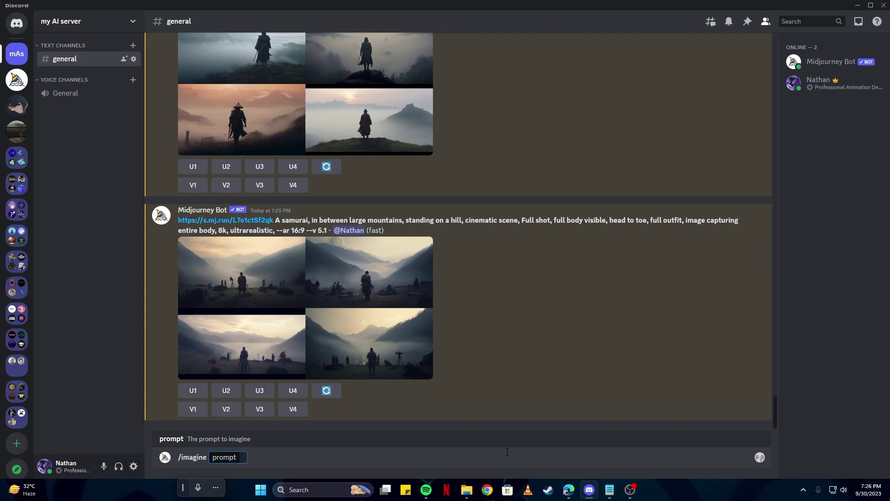
{"action": "key", "text": "Return"}
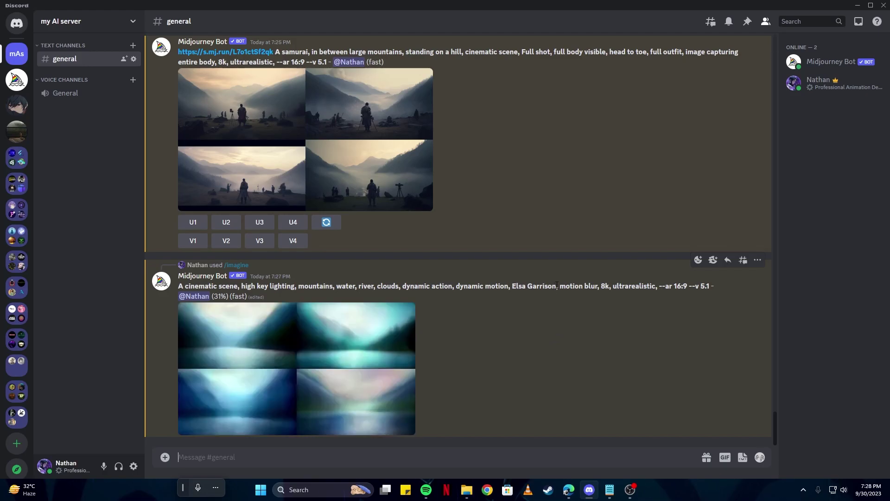
Highlight the artist name in the prompt and view the finished river-mountain grid enlarged
{"action": "left_click_drag", "start_coordinate": [557, 285], "coordinate": [513, 286]}
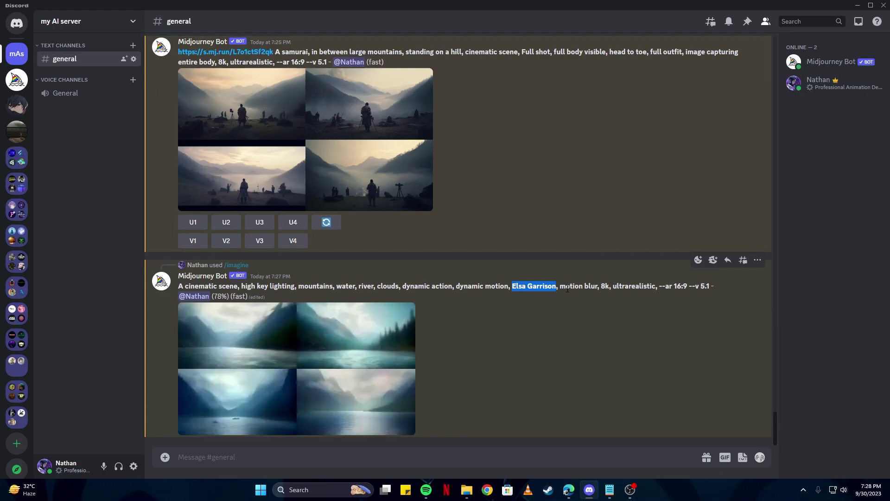
{"action": "left_click", "coordinate": [357, 352]}
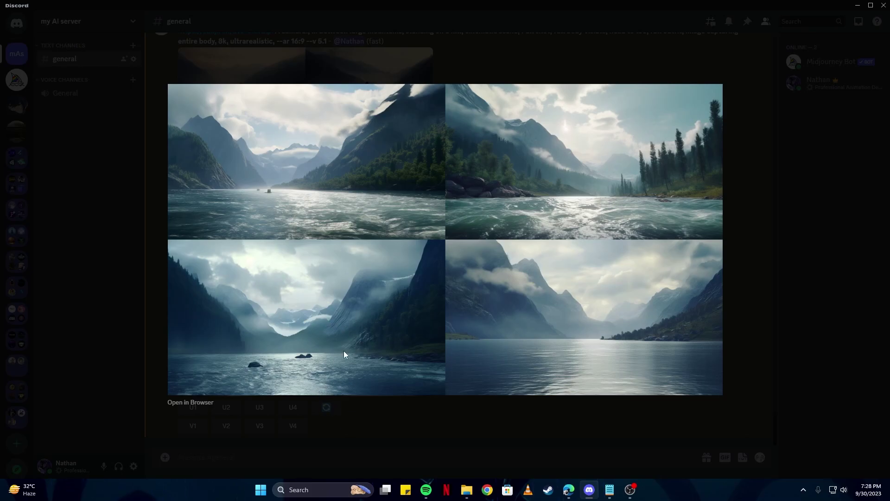
{"action": "left_click", "coordinate": [365, 427]}
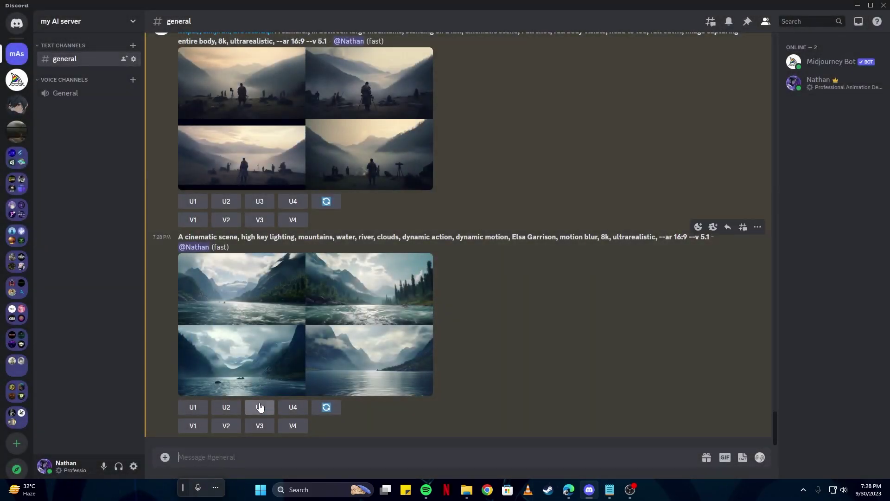
Upscale the third river-mountain image (U3) and copy the upscaled image's link
{"action": "left_click", "coordinate": [260, 408]}
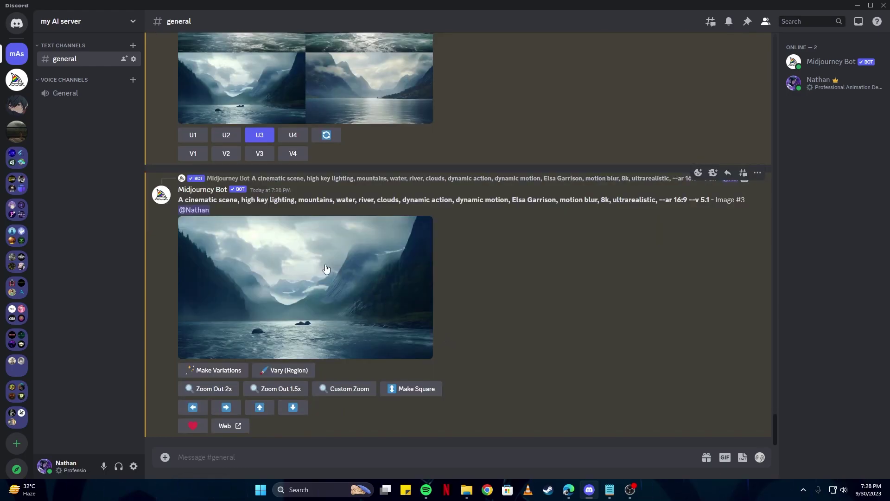
{"action": "left_click", "coordinate": [325, 264]}
{"action": "right_click", "coordinate": [413, 224]}
{"action": "left_click", "coordinate": [476, 294]}
{"action": "left_click", "coordinate": [581, 438]}
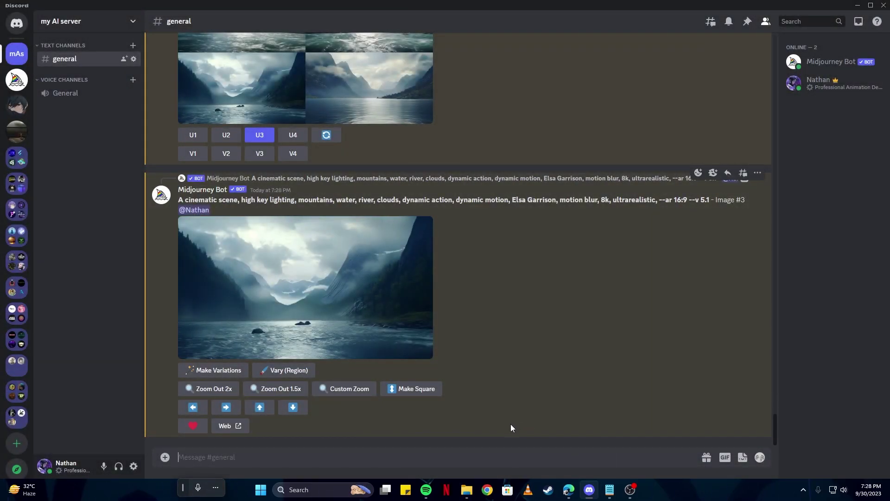
Start a new /imagine prompt with the upscaled image link pasted in
{"action": "type", "text": "/imagin"}
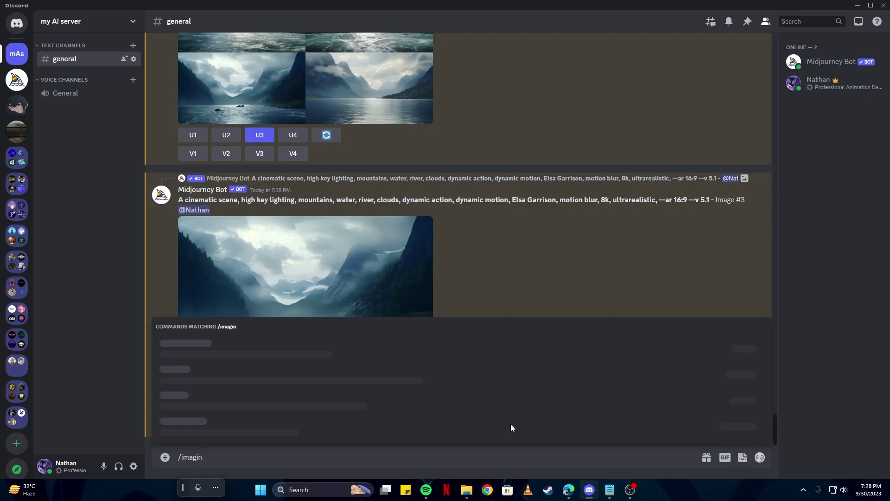
{"action": "left_click", "coordinate": [511, 424]}
{"action": "key", "text": "ctrl+v"}
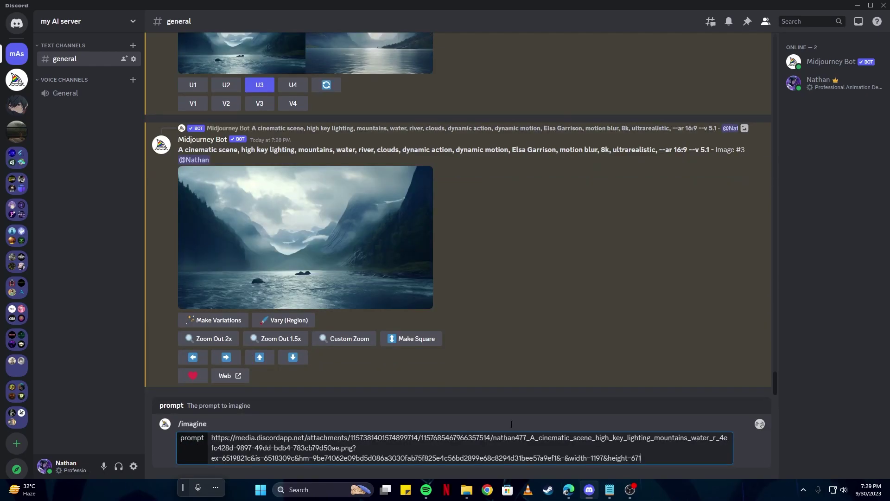